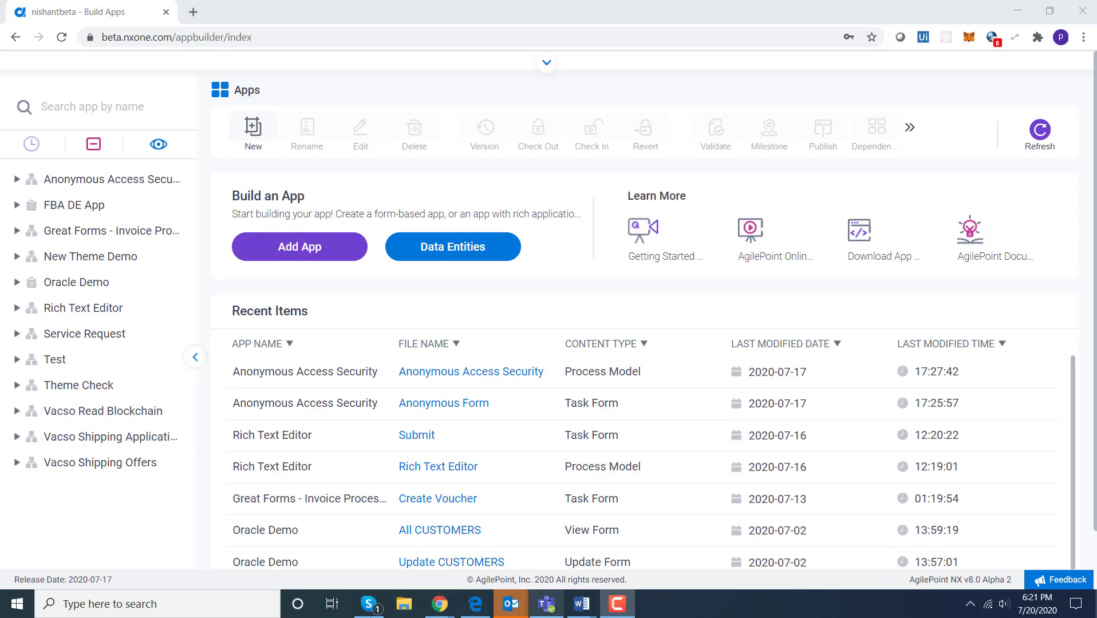
- Open the Anonymous Access Security process model and the anonymous access settings of its Anonymous Start Task
click(470, 373)
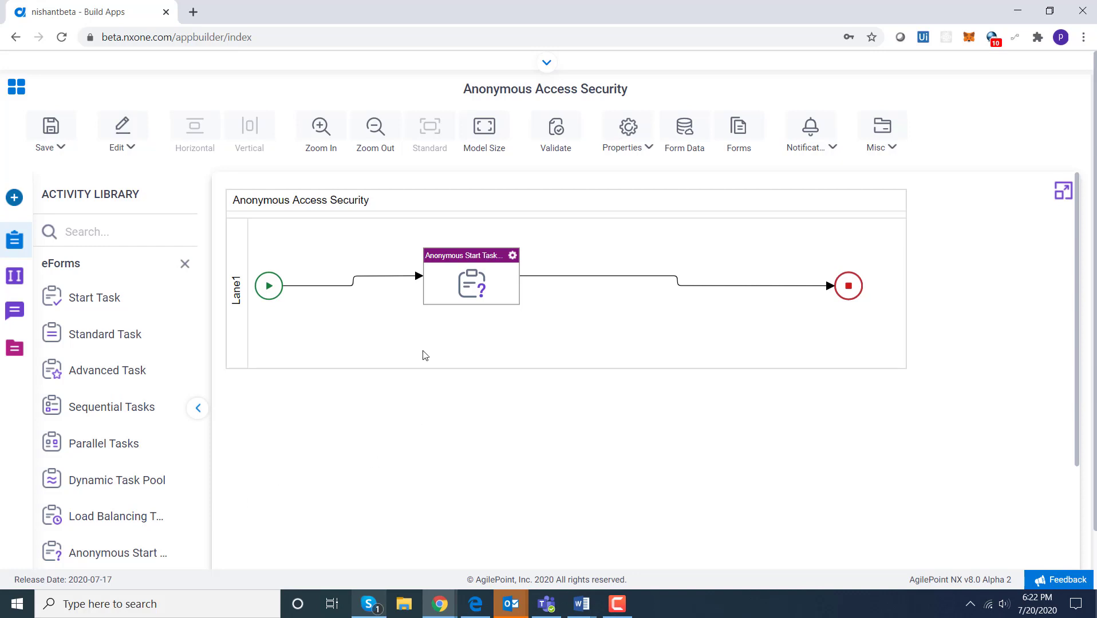
click(458, 283)
double_click(458, 283)
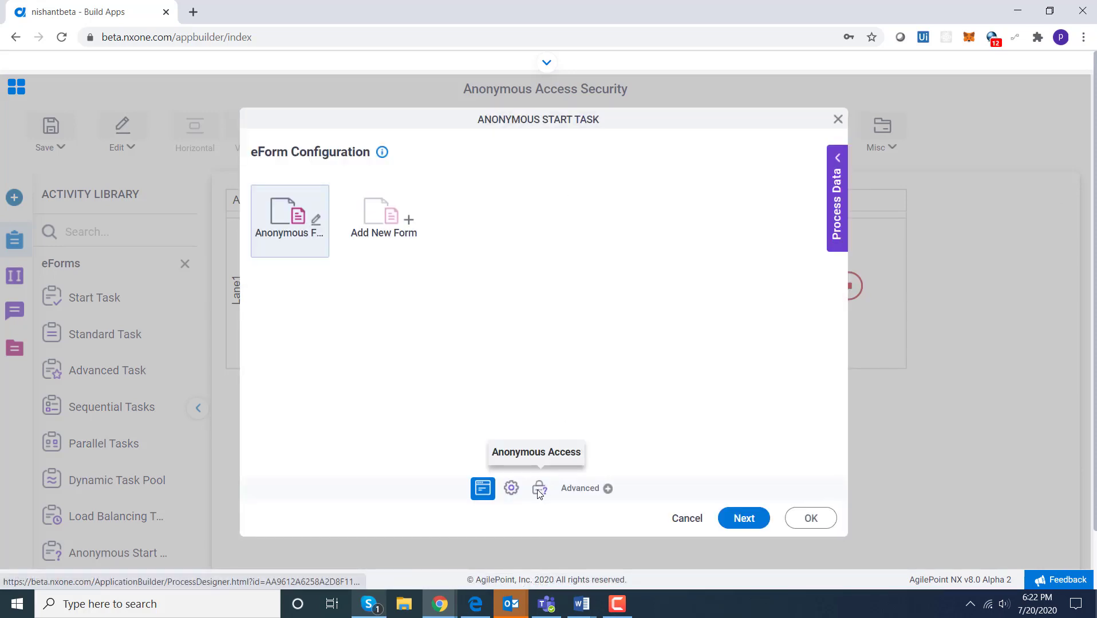
click(538, 489)
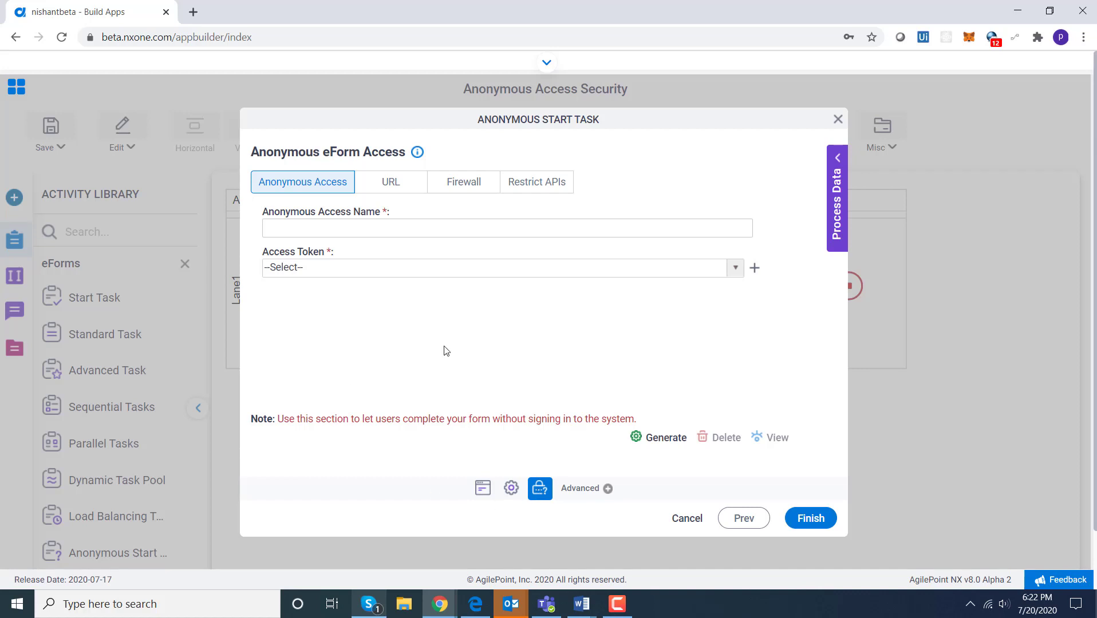
- Set the anonymous access name to Demo and choose test anonymous (App Token) as the access token
click(362, 227)
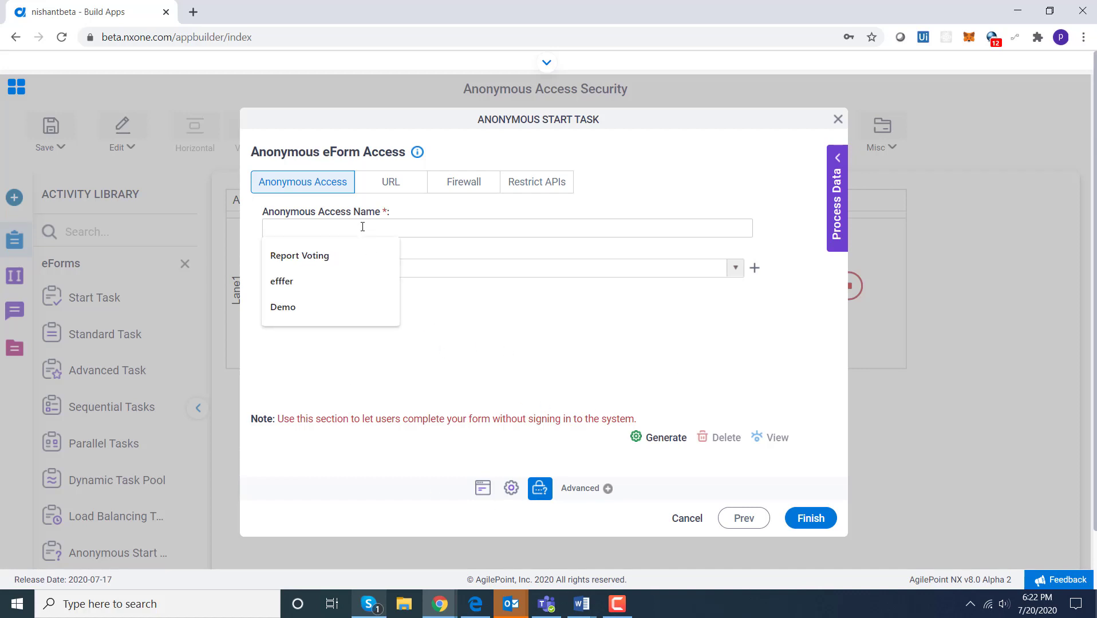
text(Demo)
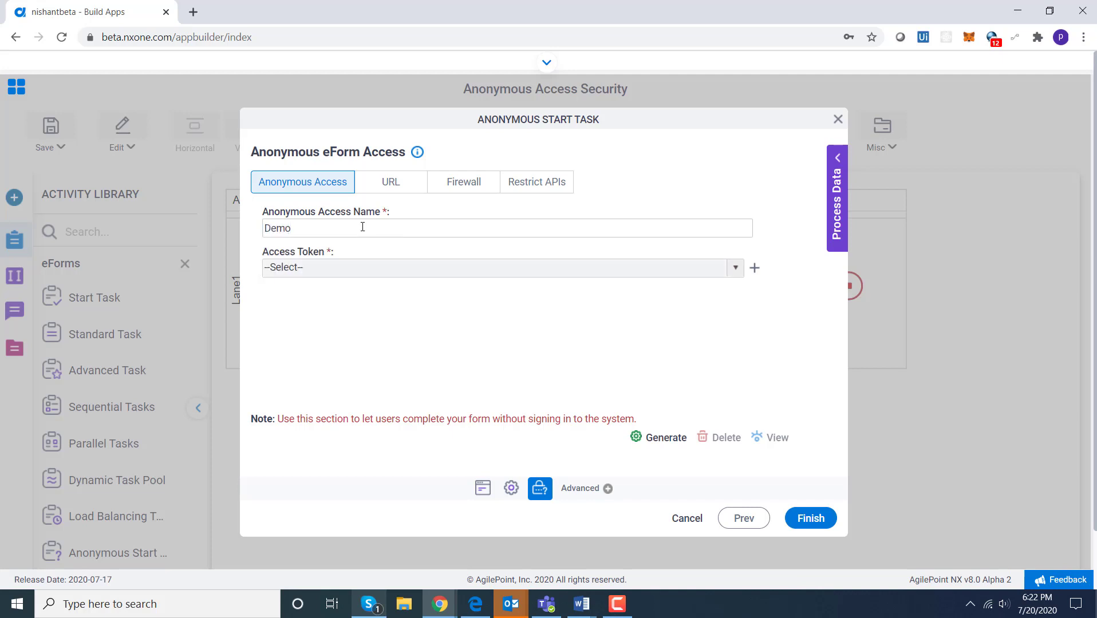
click(368, 274)
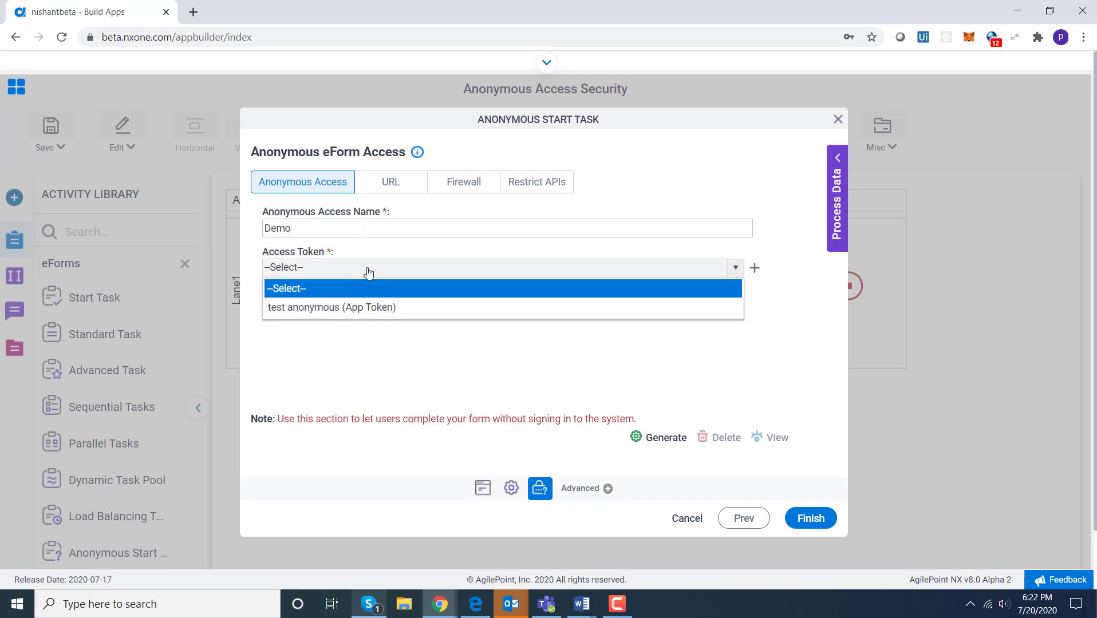
click(379, 309)
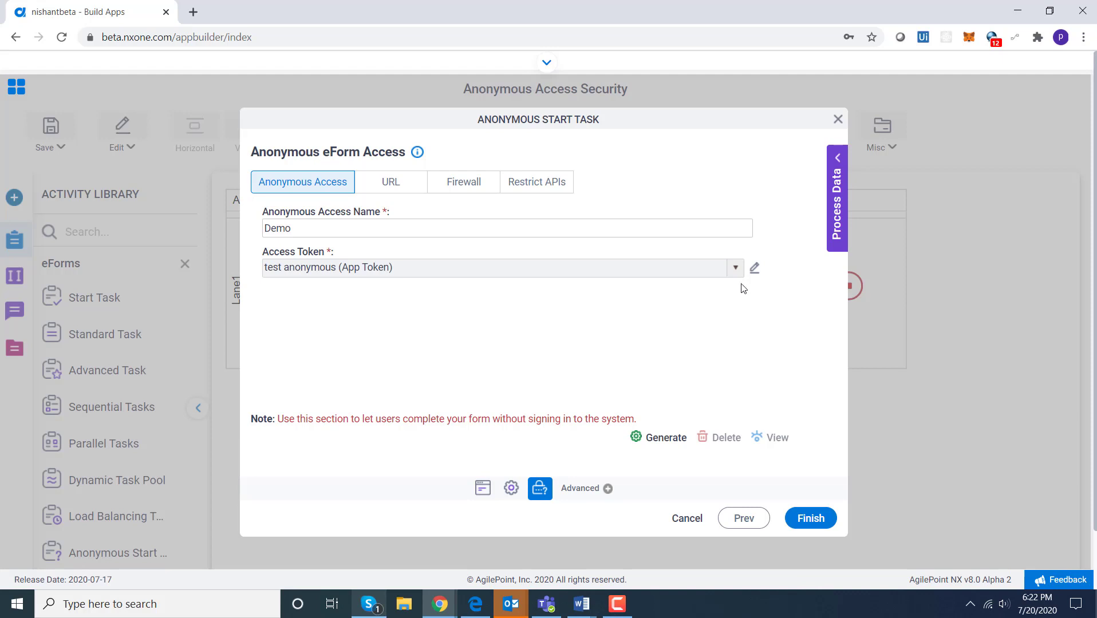
- Review the selected access token's details, the base URL parameters and the firewall IP range settings
click(754, 271)
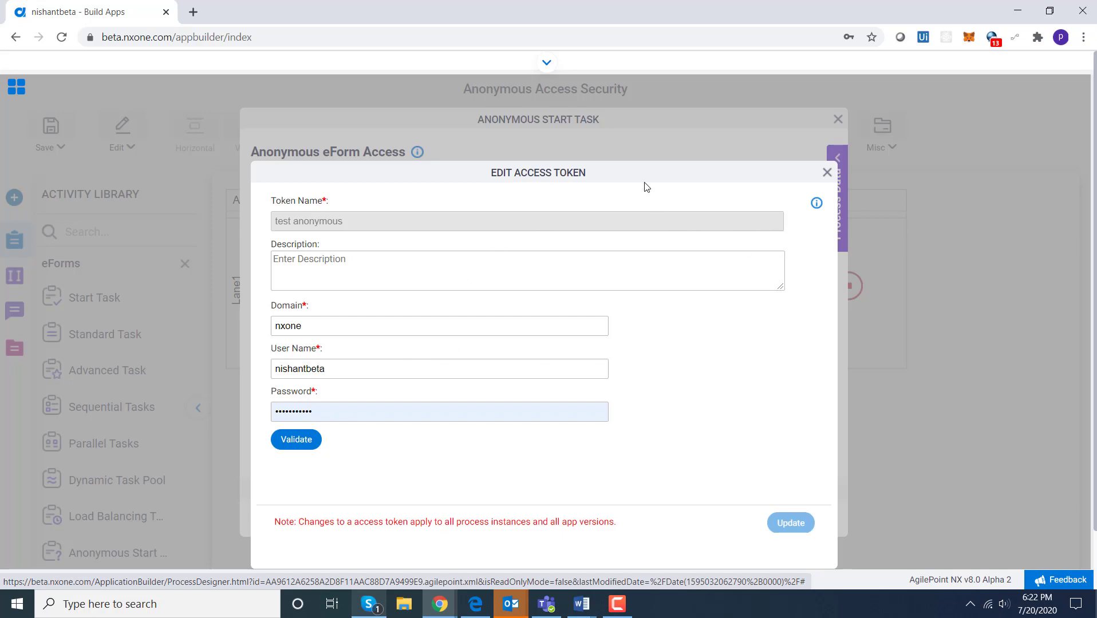
drag(643, 174, 637, 134)
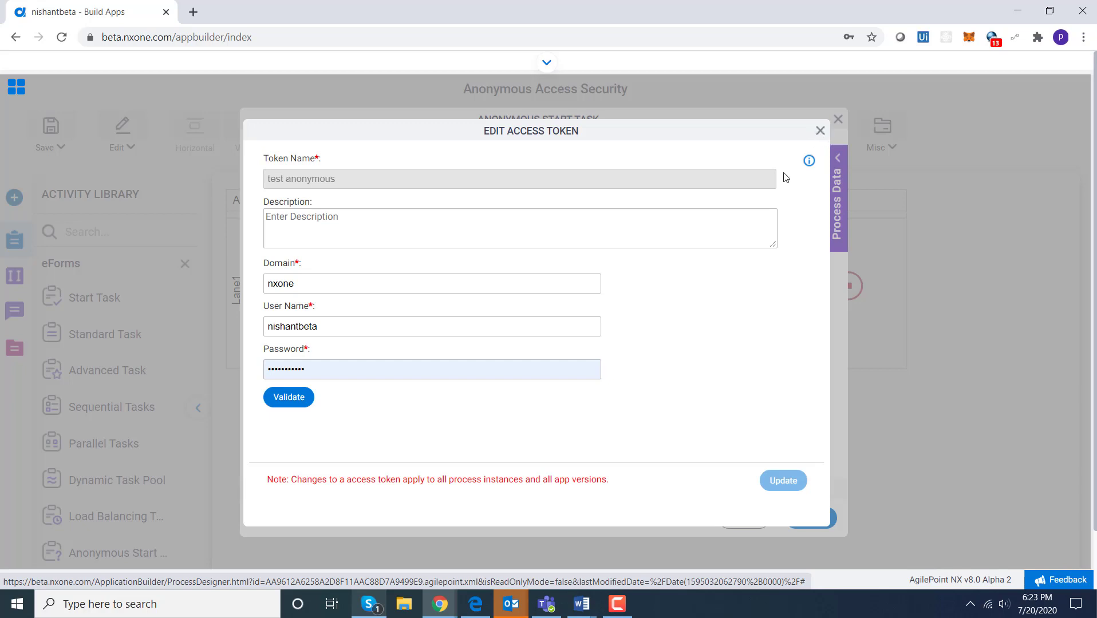
key(Escape)
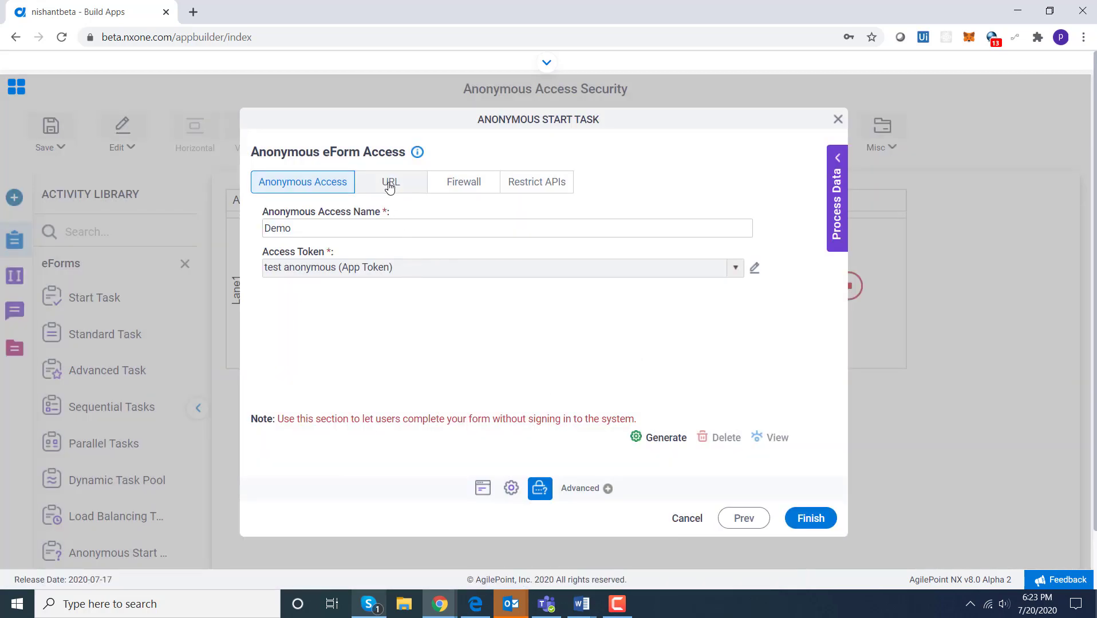
click(390, 185)
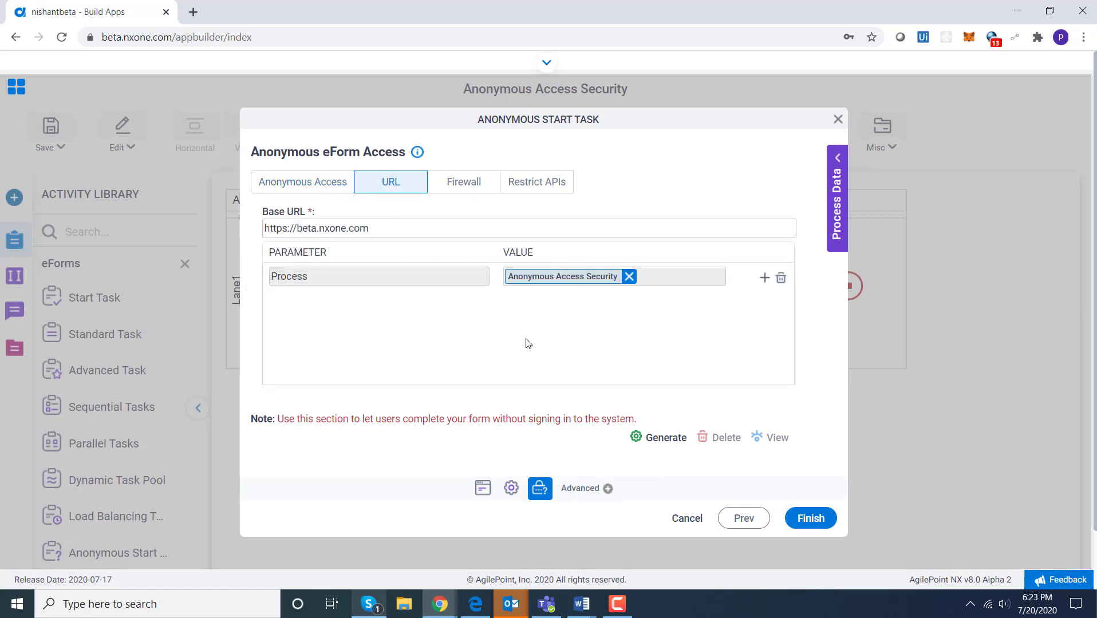
click(466, 191)
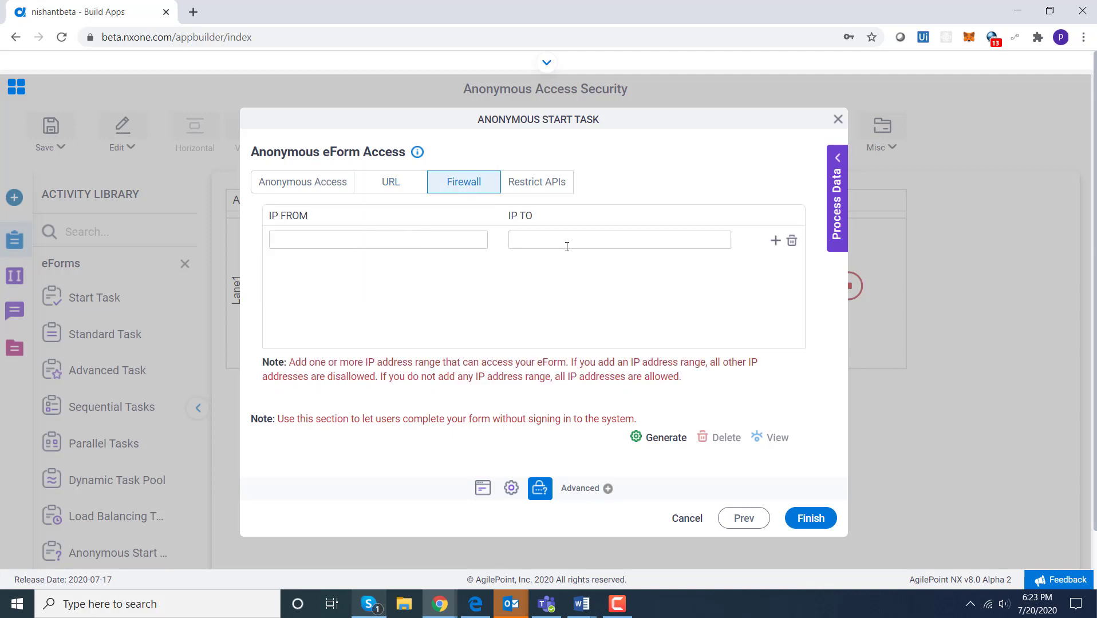
- Generate the anonymous access URL to inspect its code, and discard it along with the start task's configuration changes
click(668, 440)
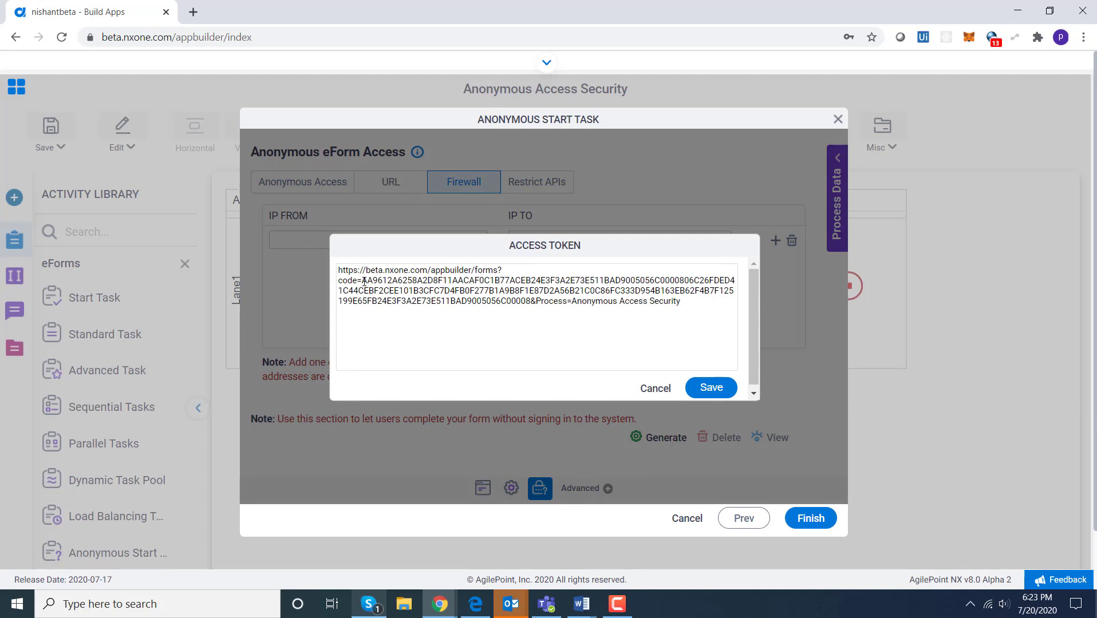
drag(363, 281, 532, 307)
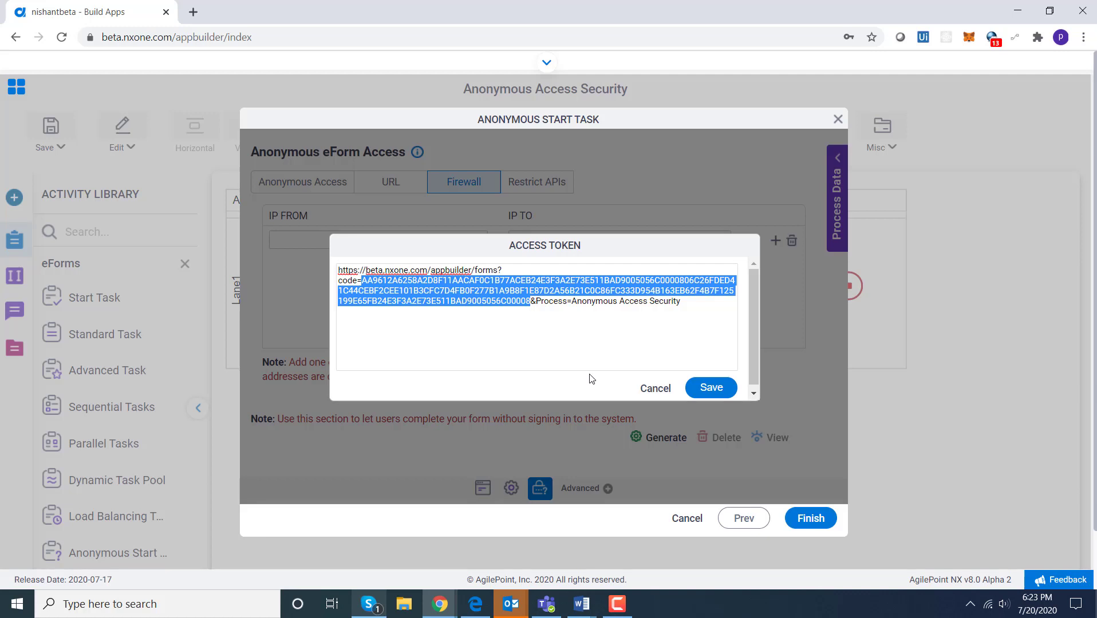
click(656, 389)
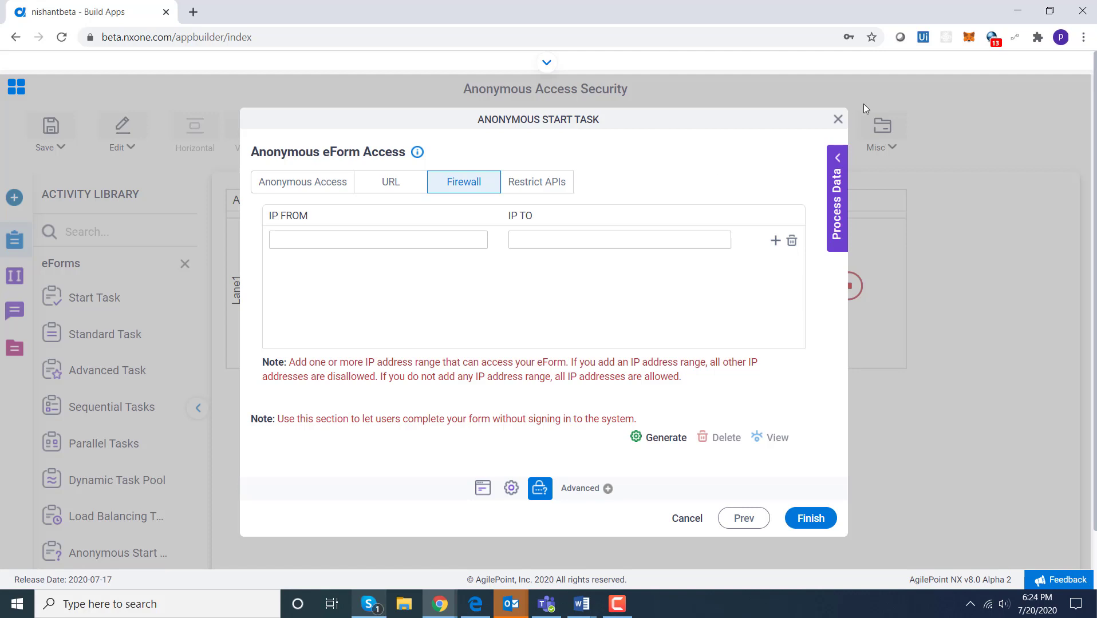
drag(829, 124, 829, 121)
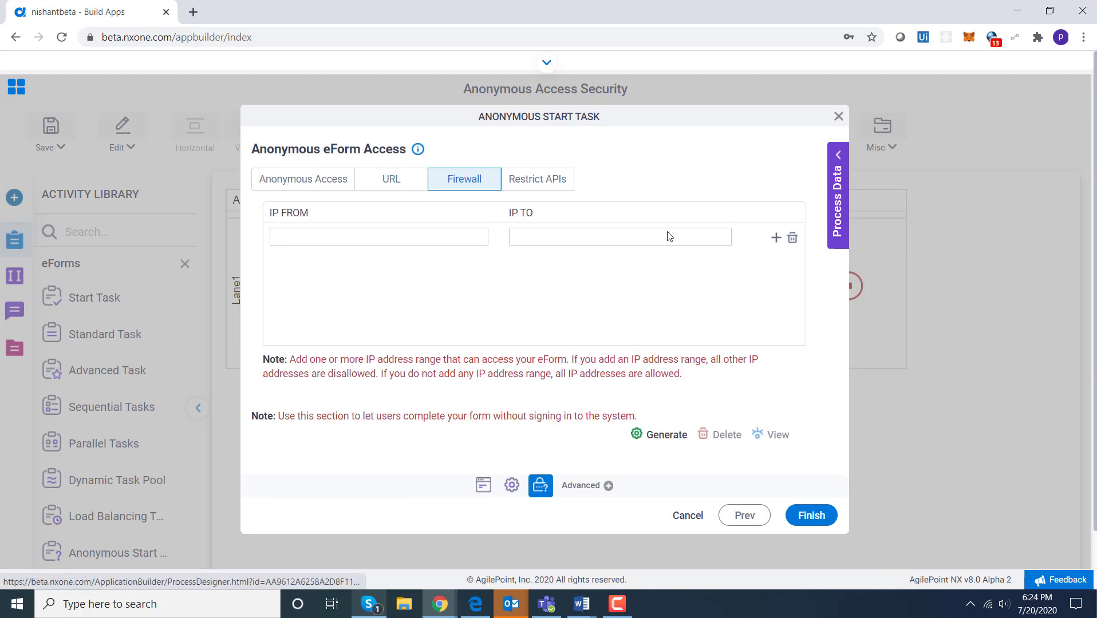
click(838, 116)
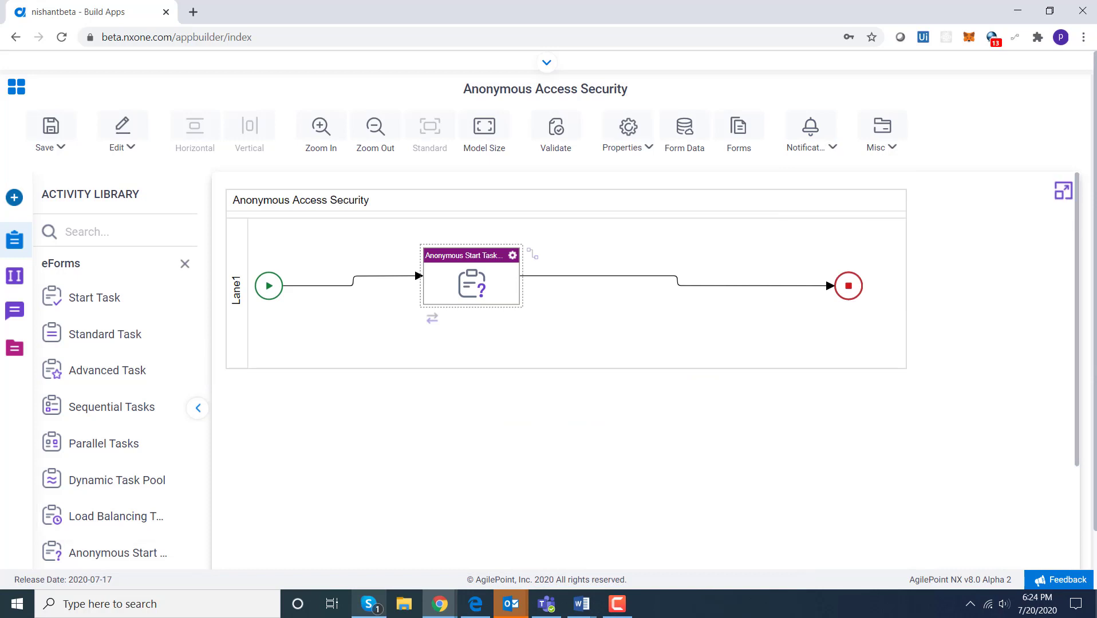
- Add an Anonymous Standard Task after the Anonymous Start Task and assign the existing Anonymous Form to it
scroll(1075, 321, down, 1)
drag(128, 532, 625, 211)
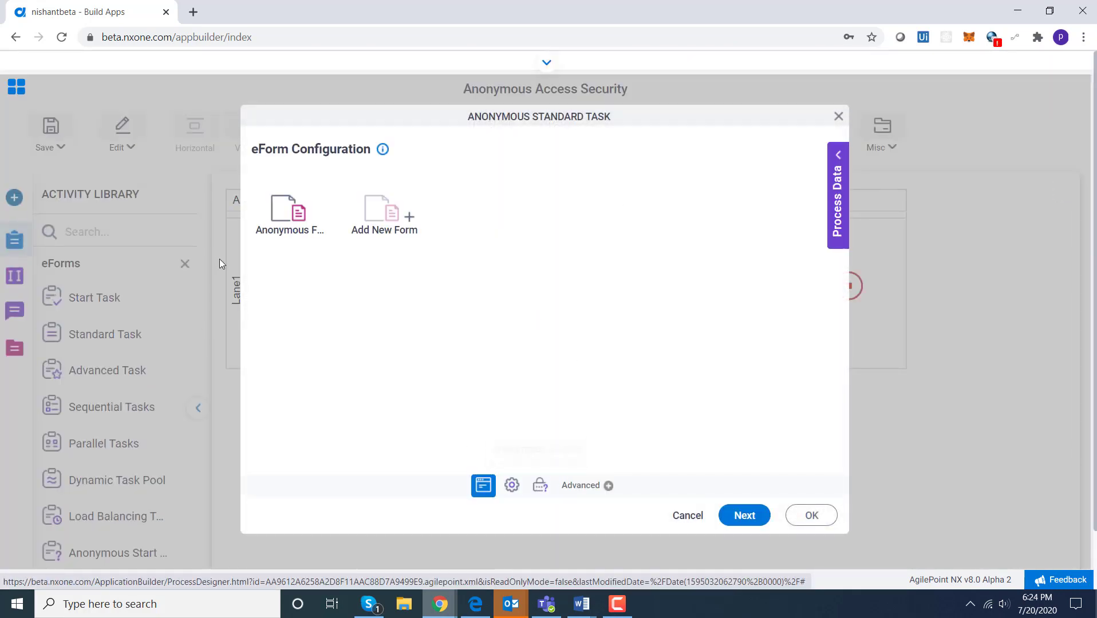
click(273, 219)
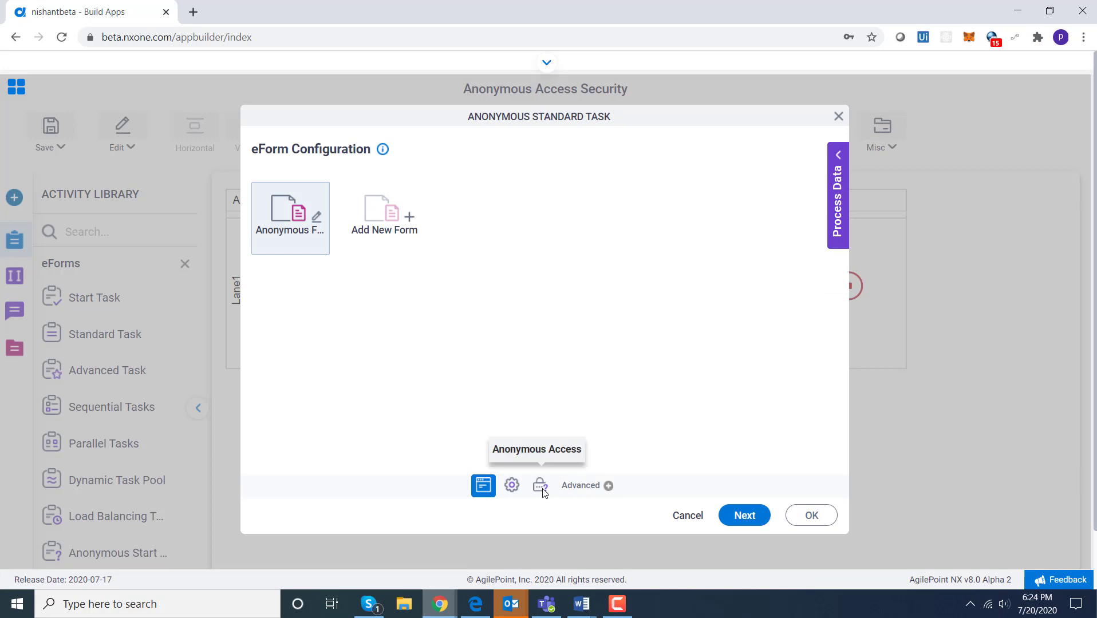
- Check the Anonymous Standard Task's multi-factor authentication options and remove that task from the process
click(541, 487)
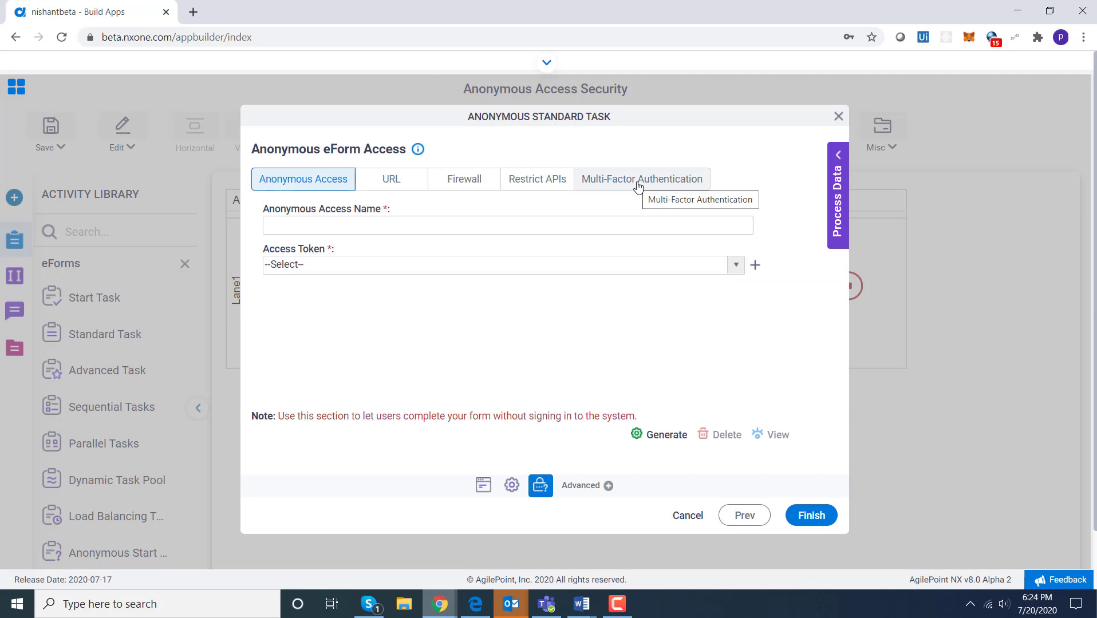
click(638, 187)
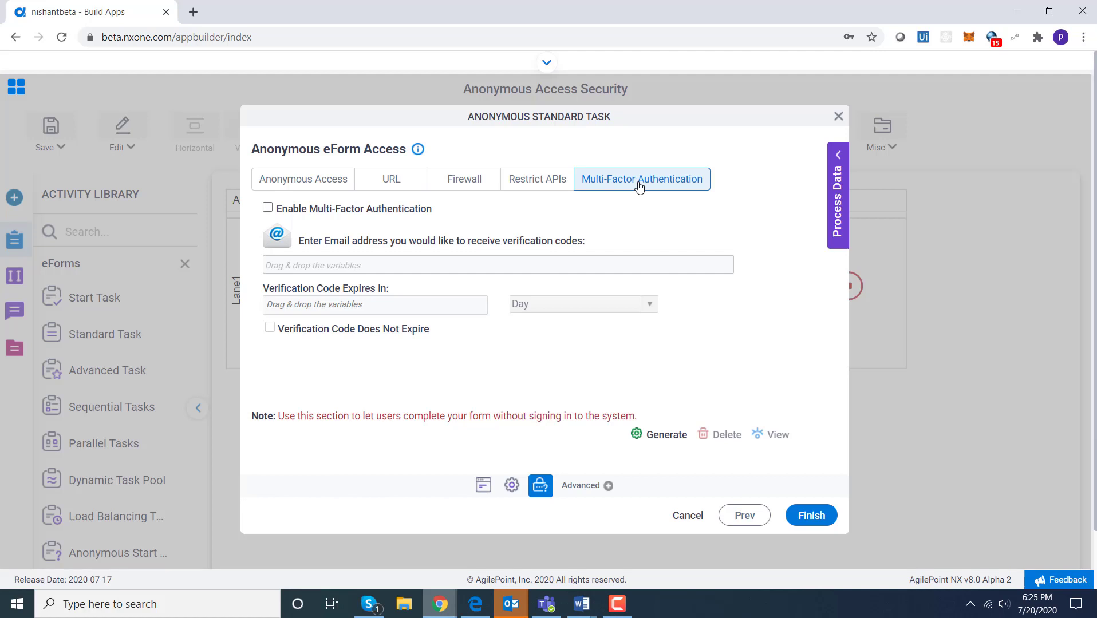
click(838, 116)
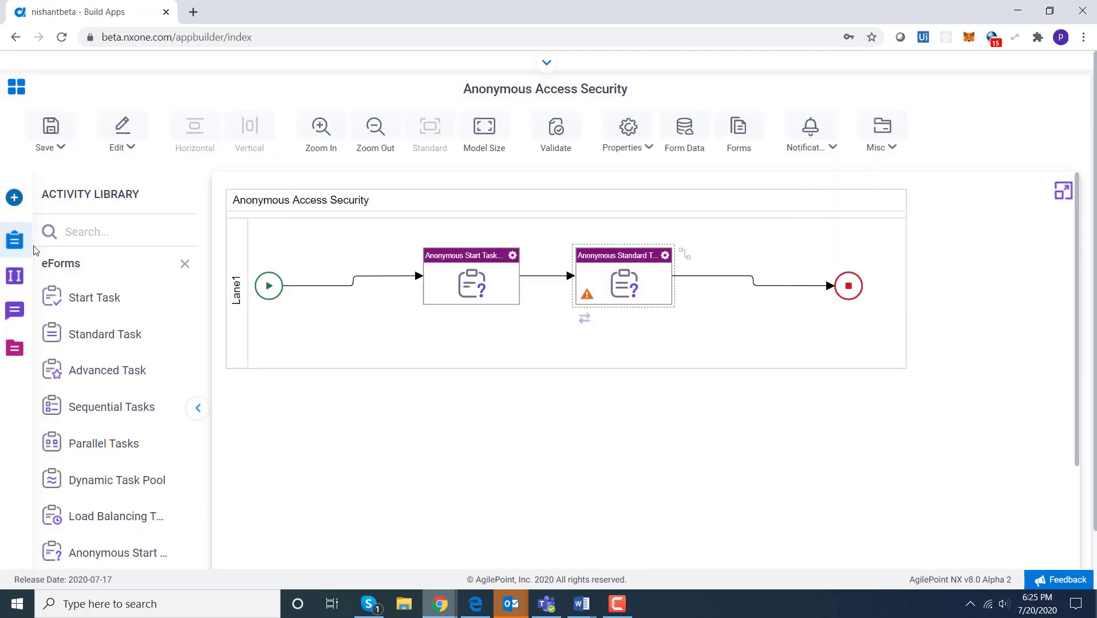
key(Delete)
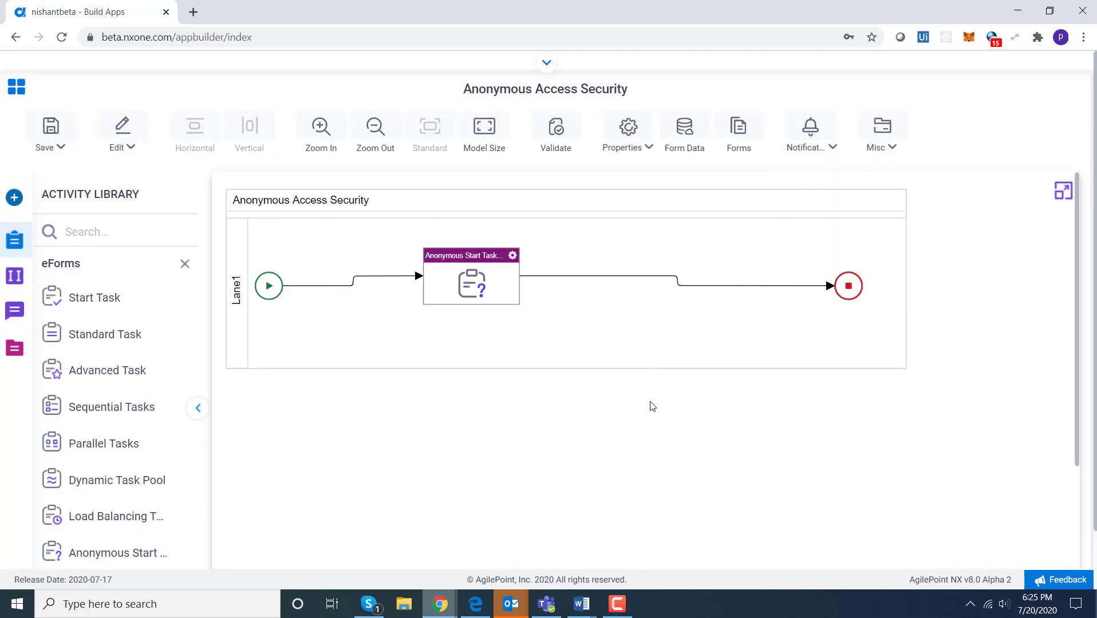
- In the Anonymous Start Task's anonymous access settings, set the name to Demo and the access token to test anonymous (App Token)
double_click(457, 280)
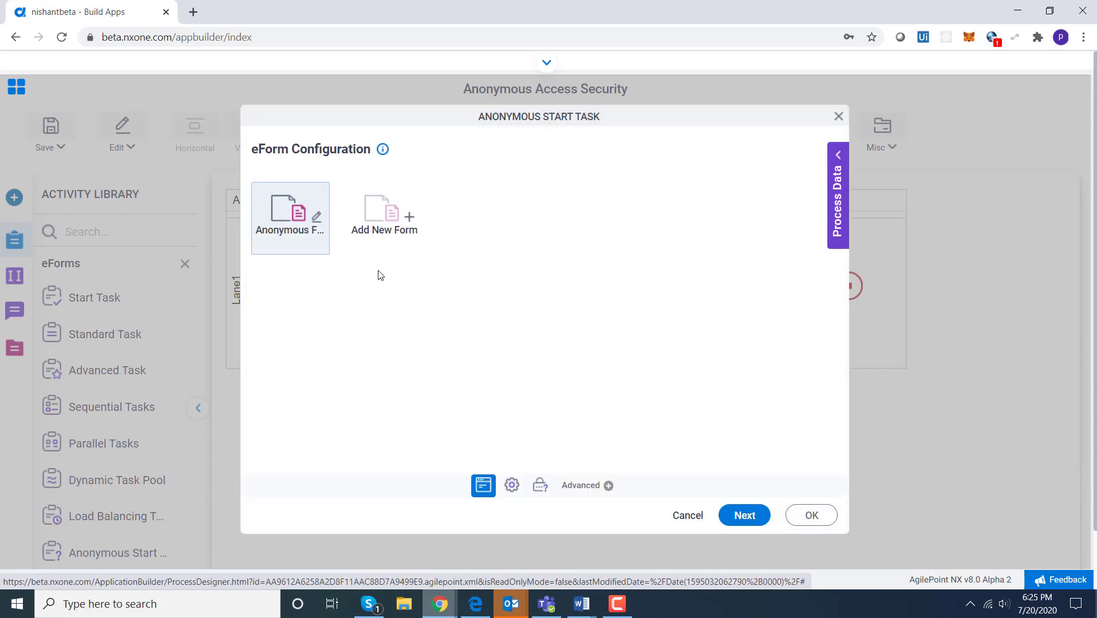
click(538, 488)
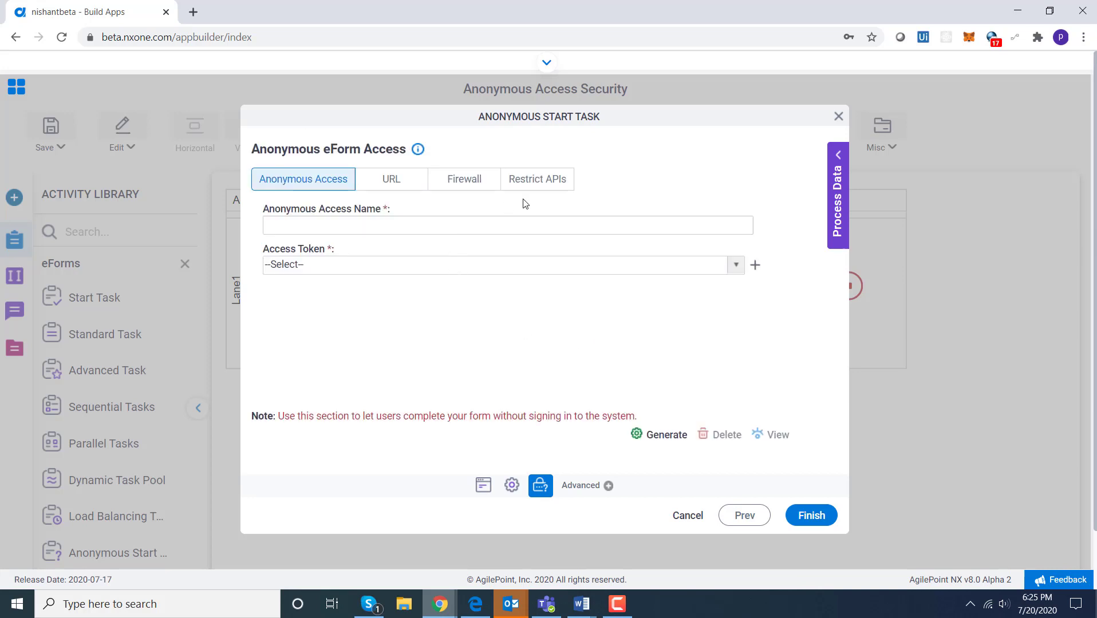
click(498, 229)
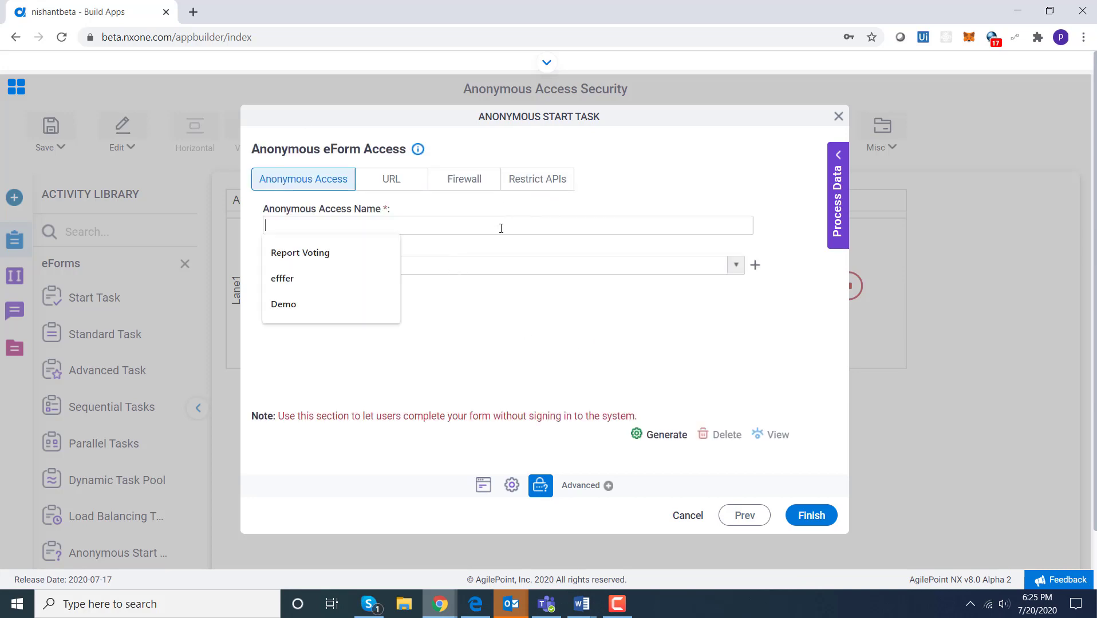
text(Demo)
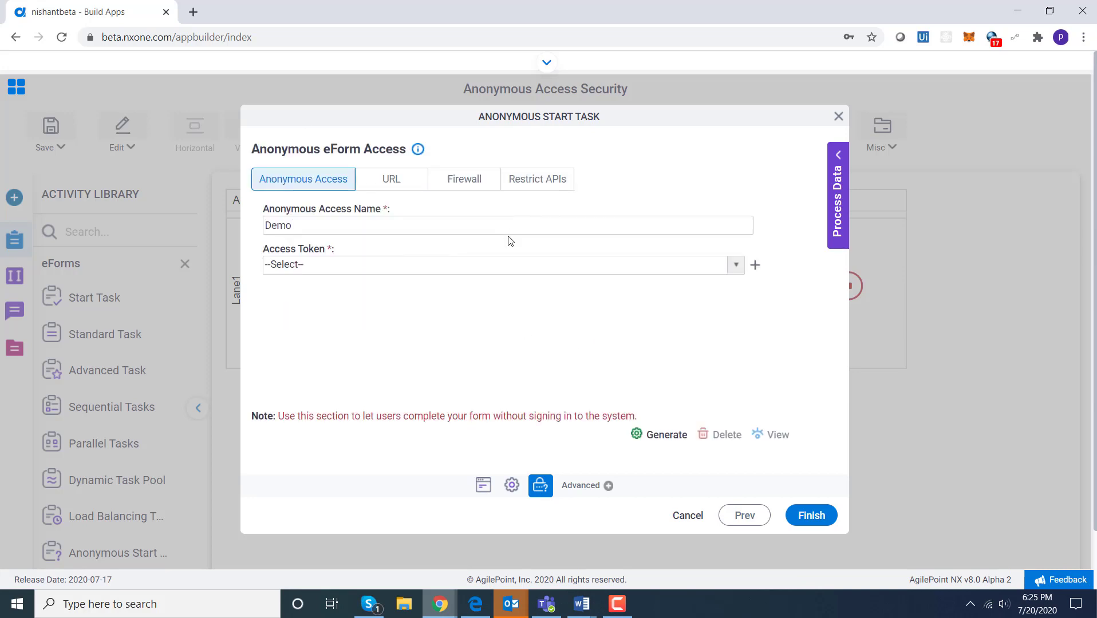
click(518, 266)
click(428, 306)
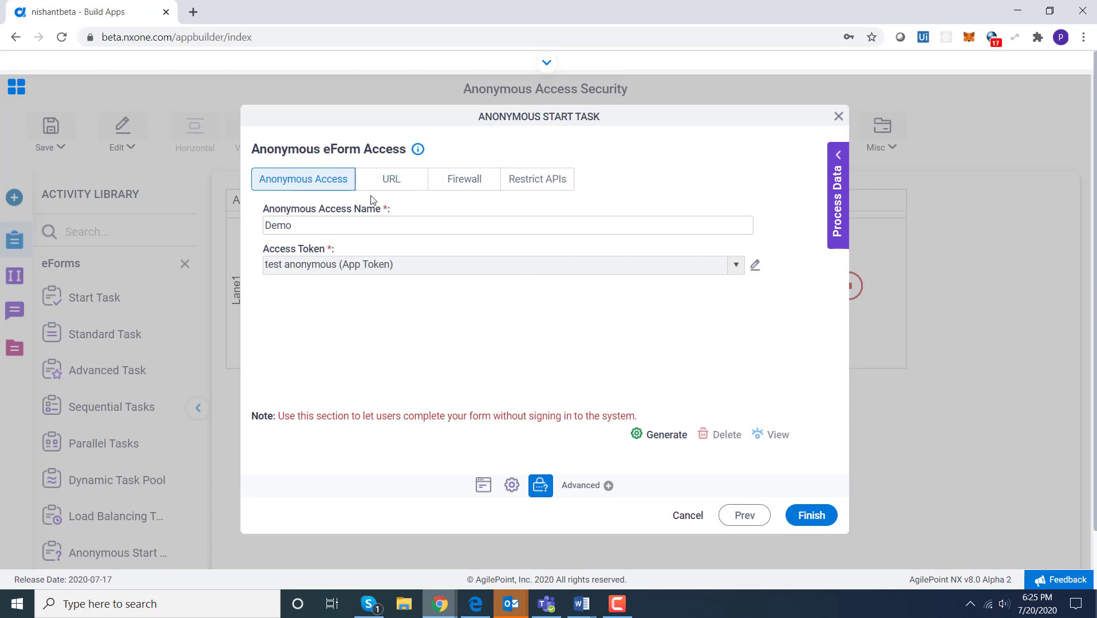
- Enable API whitelisting for the Anonymous Start Task, show all APIs and look through the endpoint list
click(544, 191)
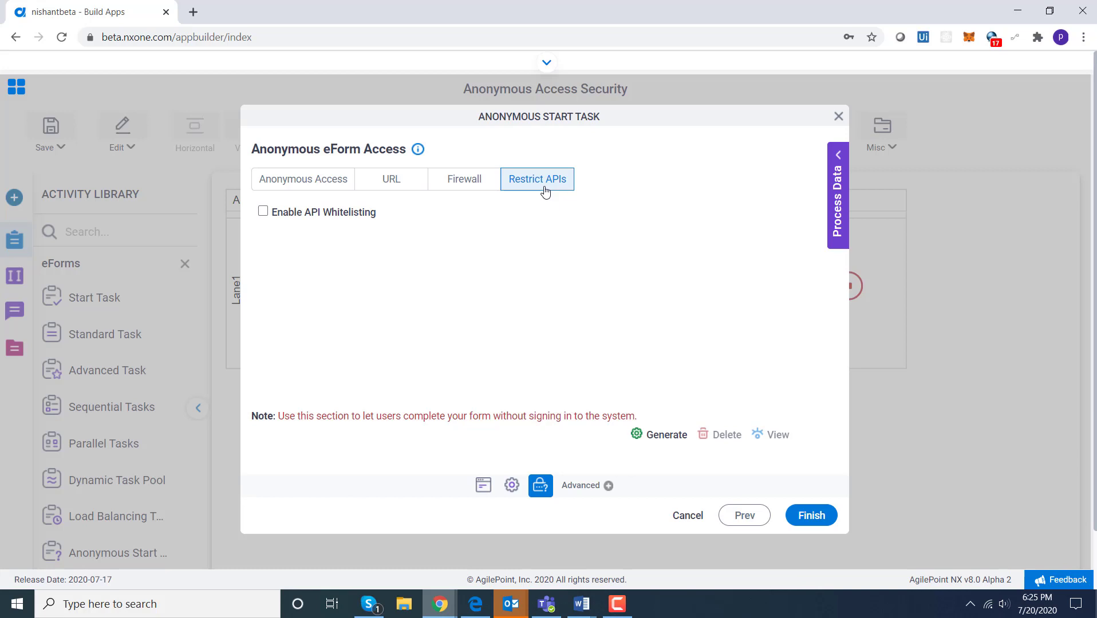
click(263, 212)
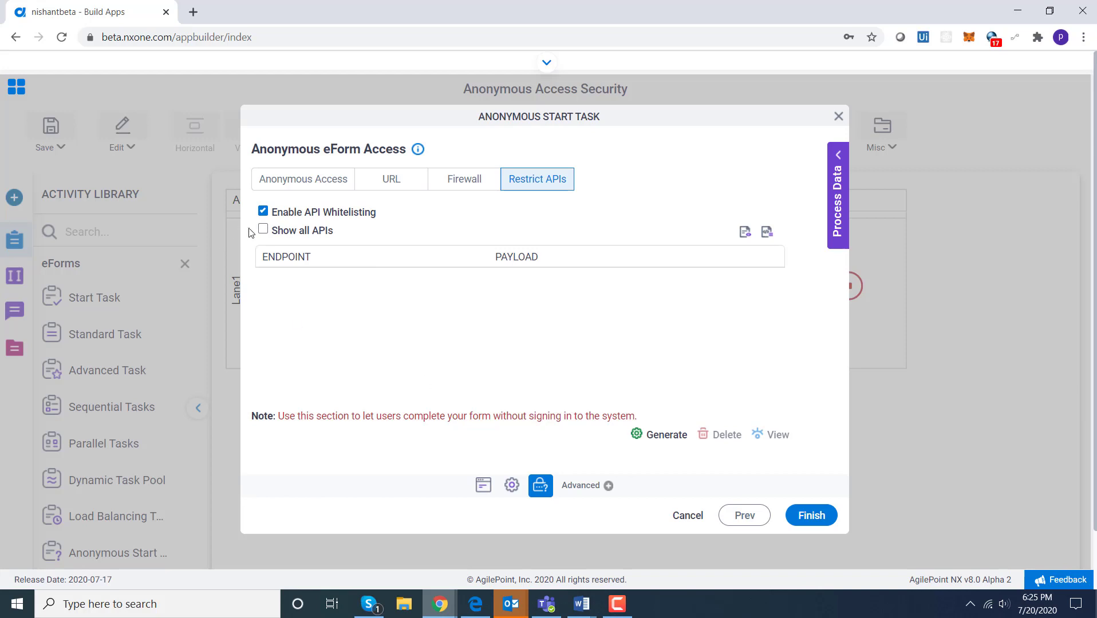
click(263, 231)
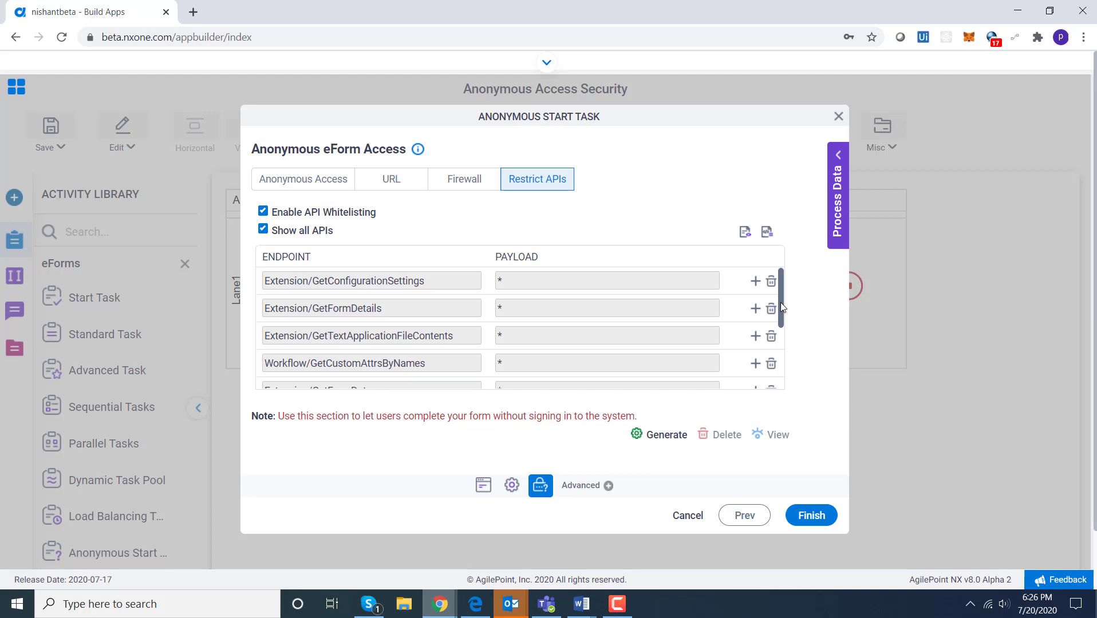
drag(780, 302, 788, 375)
drag(783, 331, 781, 293)
- Preview the anonymous form from the API restriction settings, select the first entry in User List, and return to the task configuration
click(745, 233)
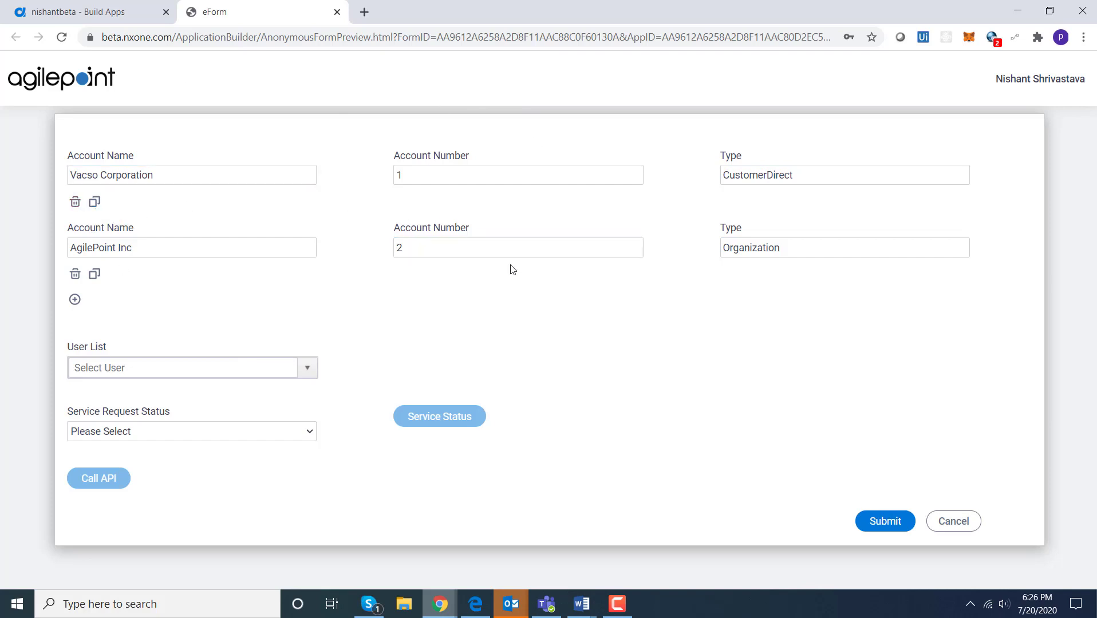
click(312, 369)
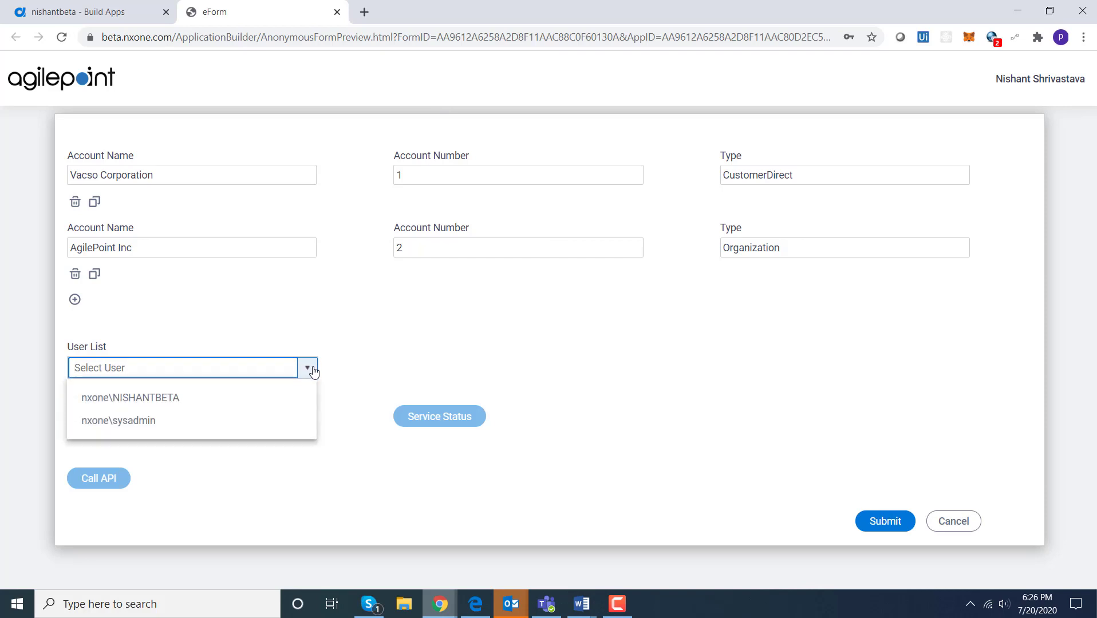
click(185, 401)
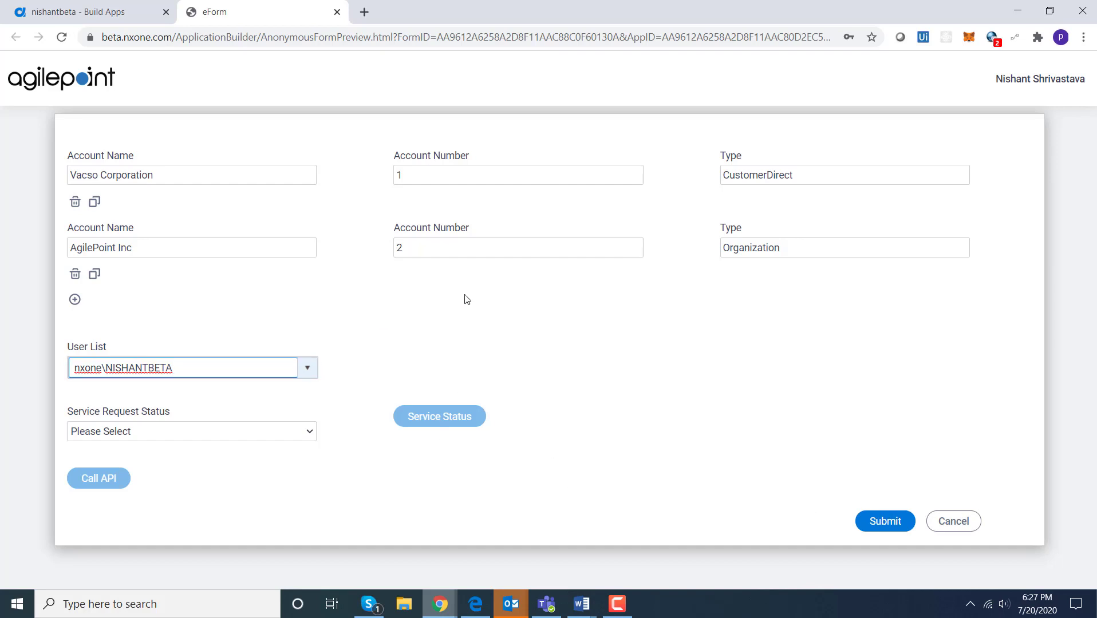
click(107, 10)
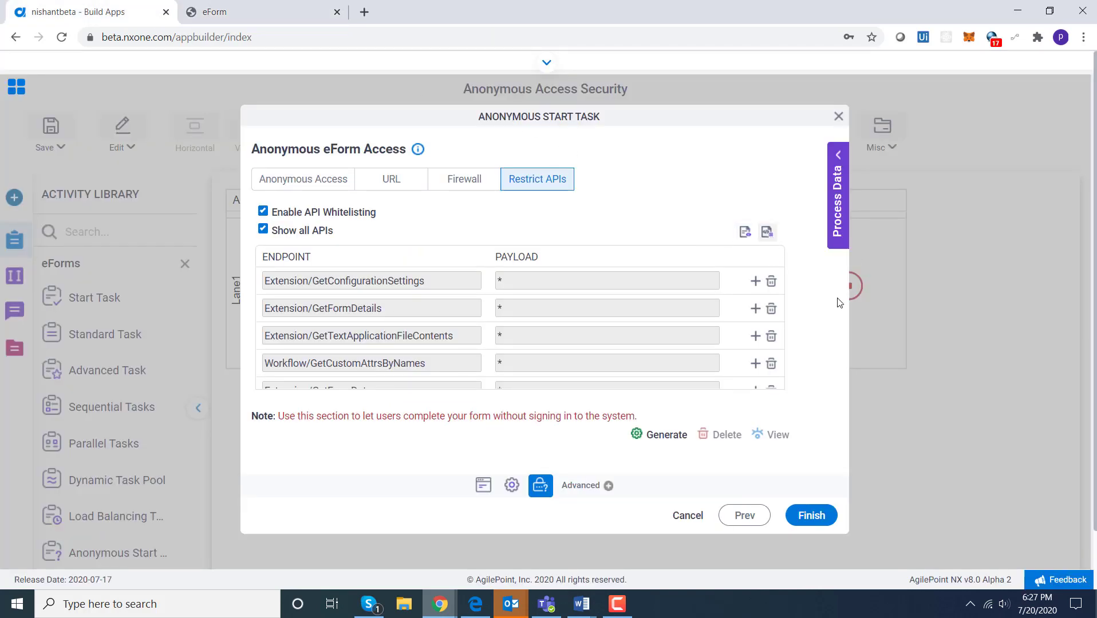
- Look through the rest of the whitelisted APIs, checking the RetrieveMultipleEntity and InvokePeoplePickerMethod endpoints
drag(782, 295, 791, 383)
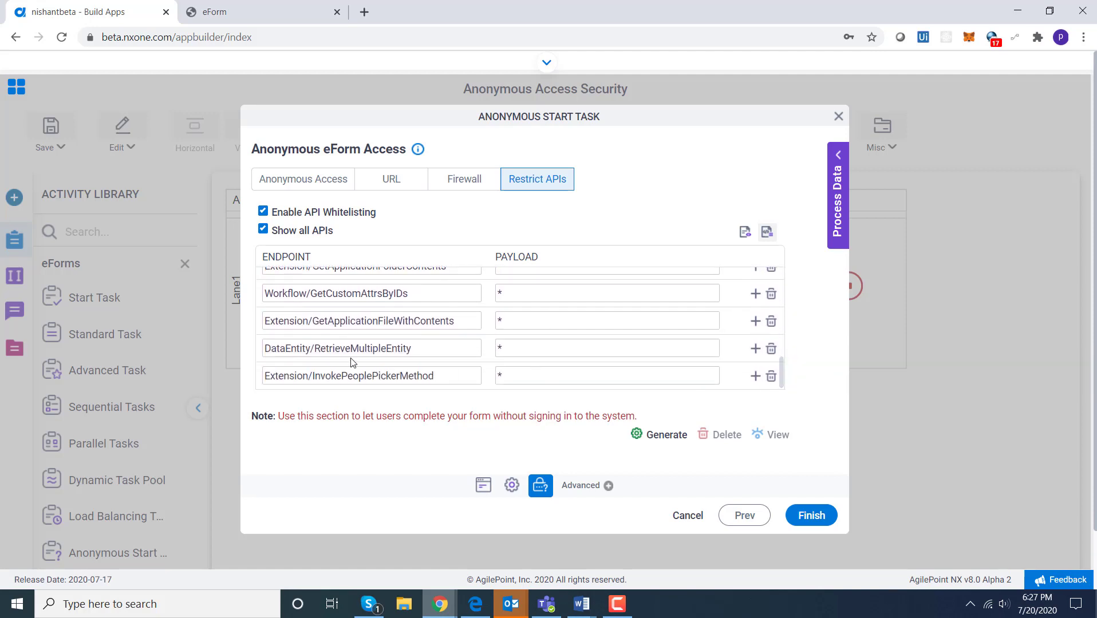
drag(315, 348, 416, 351)
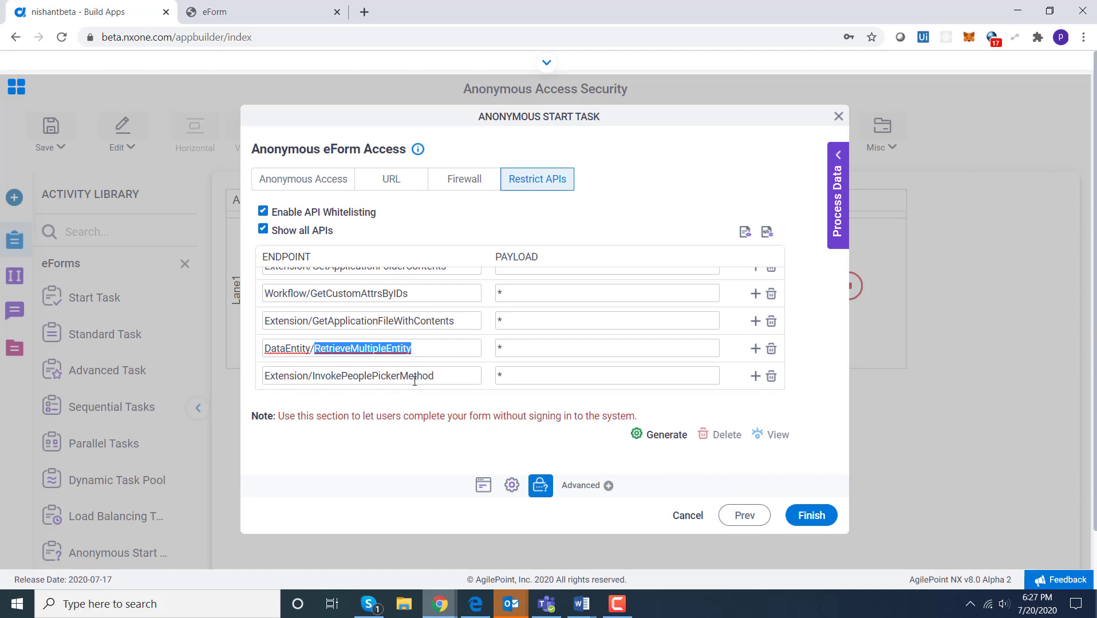
drag(315, 376, 441, 375)
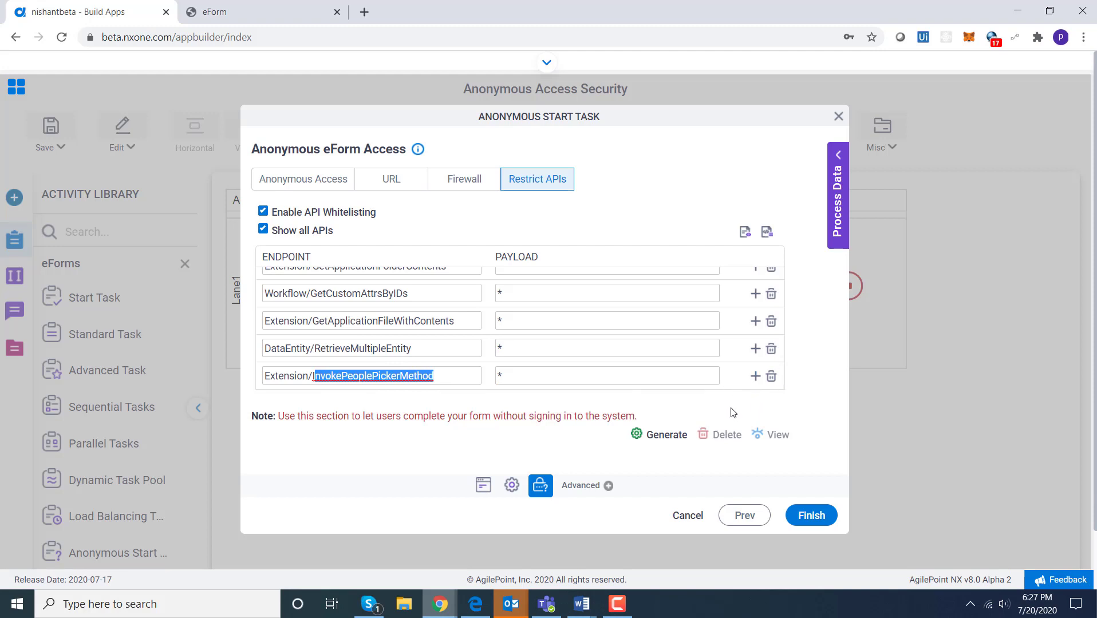
click(710, 411)
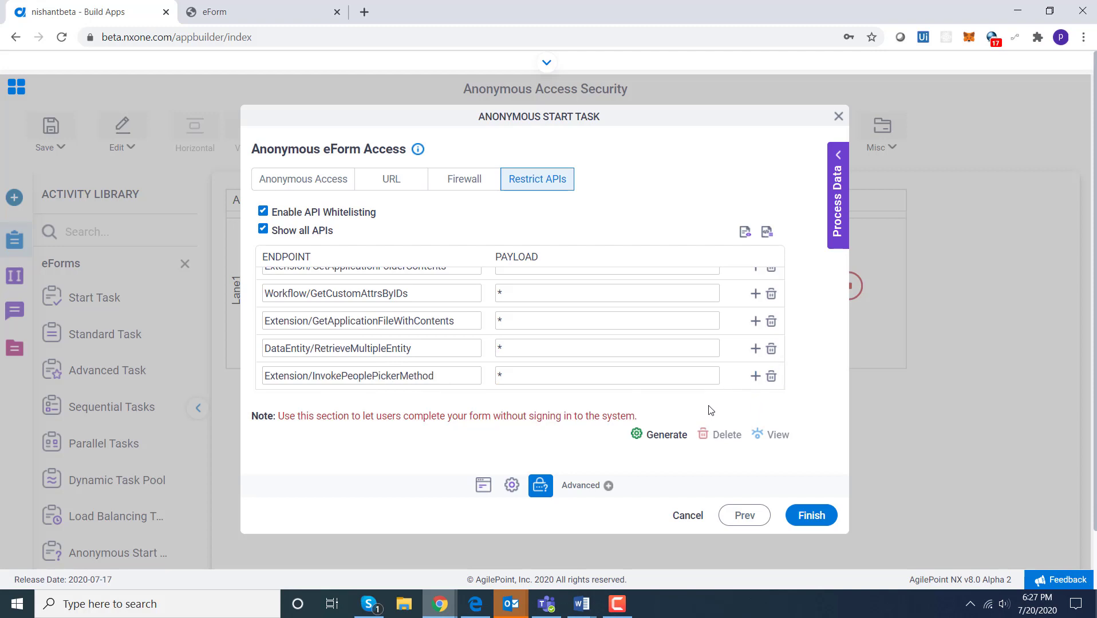
- Generate the Anonymous Start Task's access token URL, copy the whole URL and save it
click(665, 437)
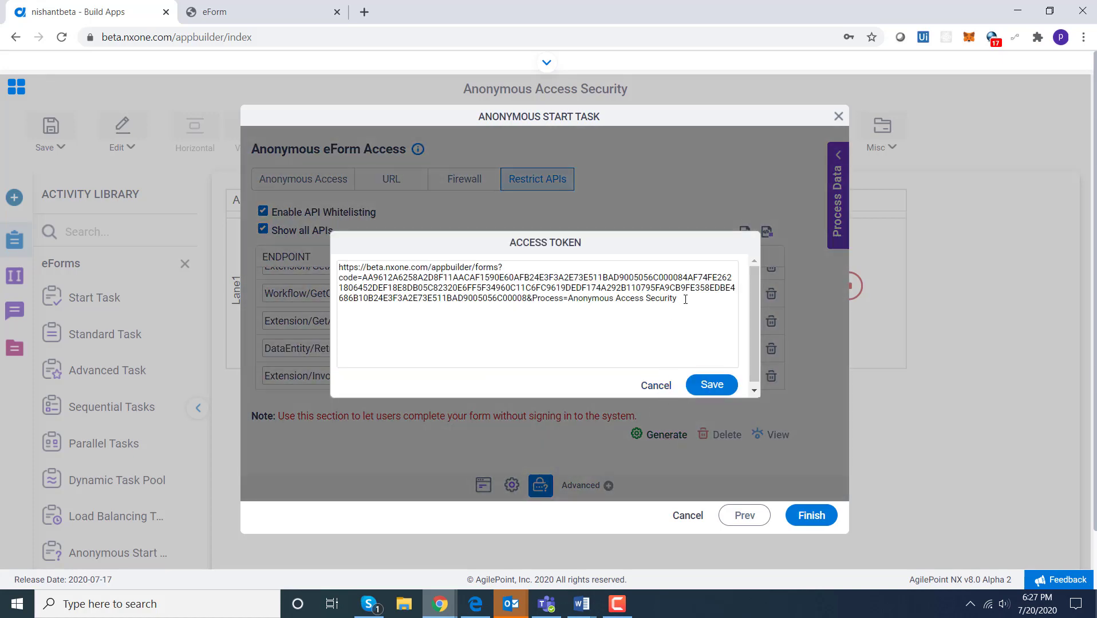
drag(684, 300, 278, 243)
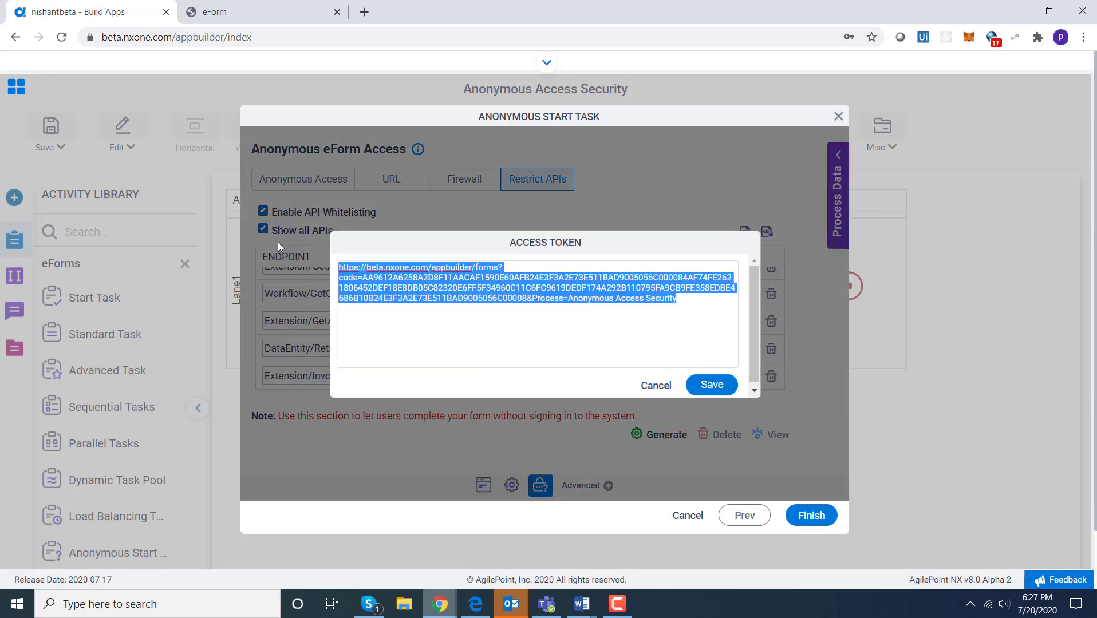
click(702, 392)
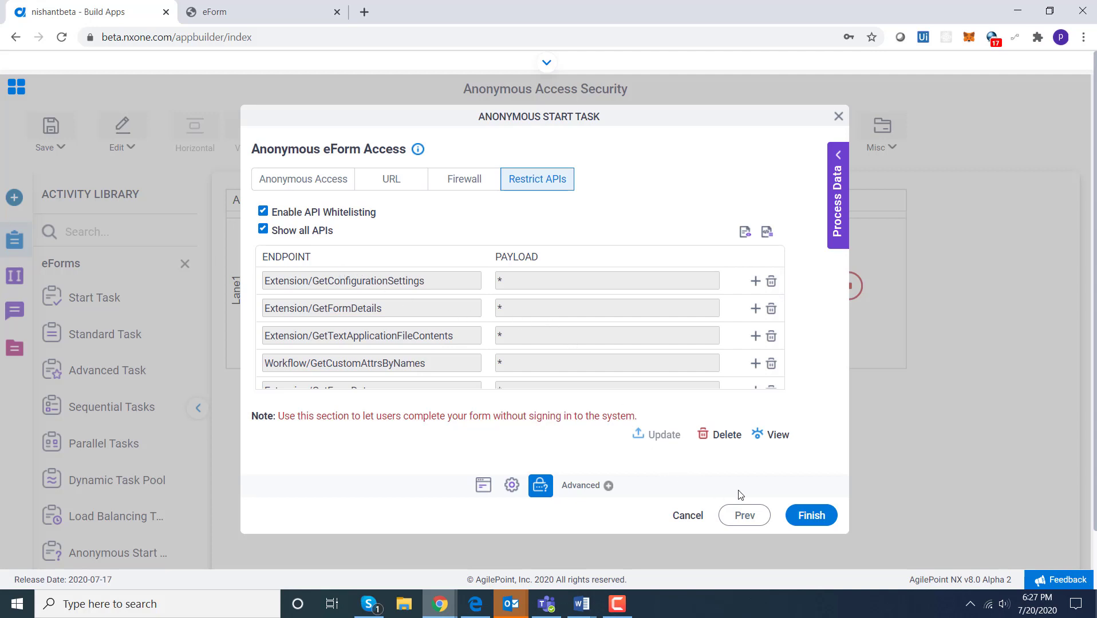
- Finish the Anonymous Start Task configuration and return to the apps overview, saving the changes to the process model
click(811, 516)
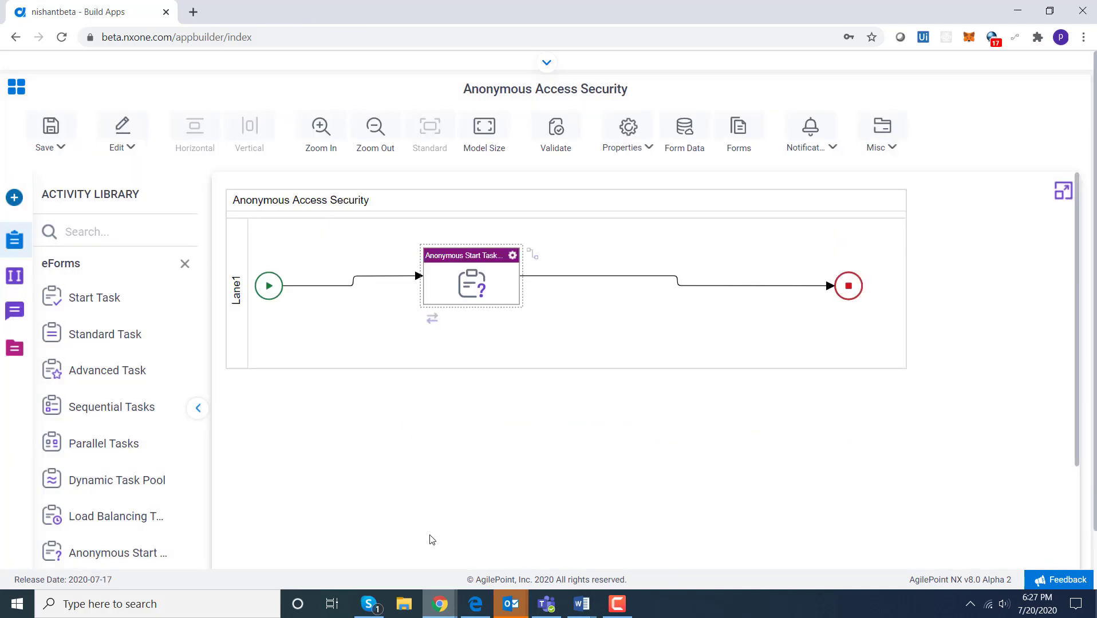
click(15, 84)
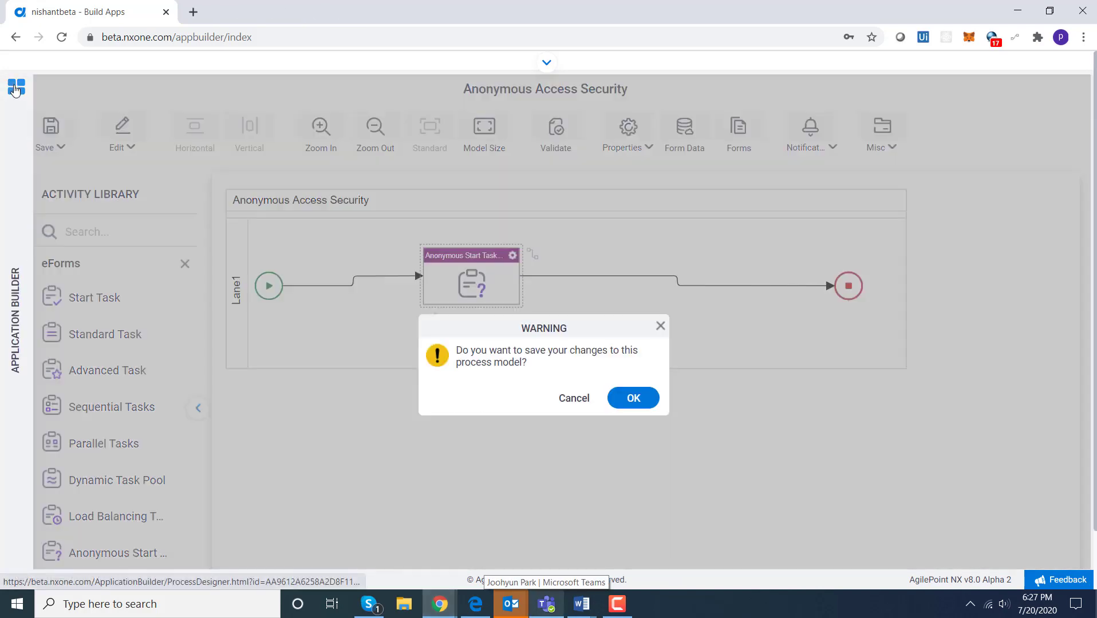
click(631, 399)
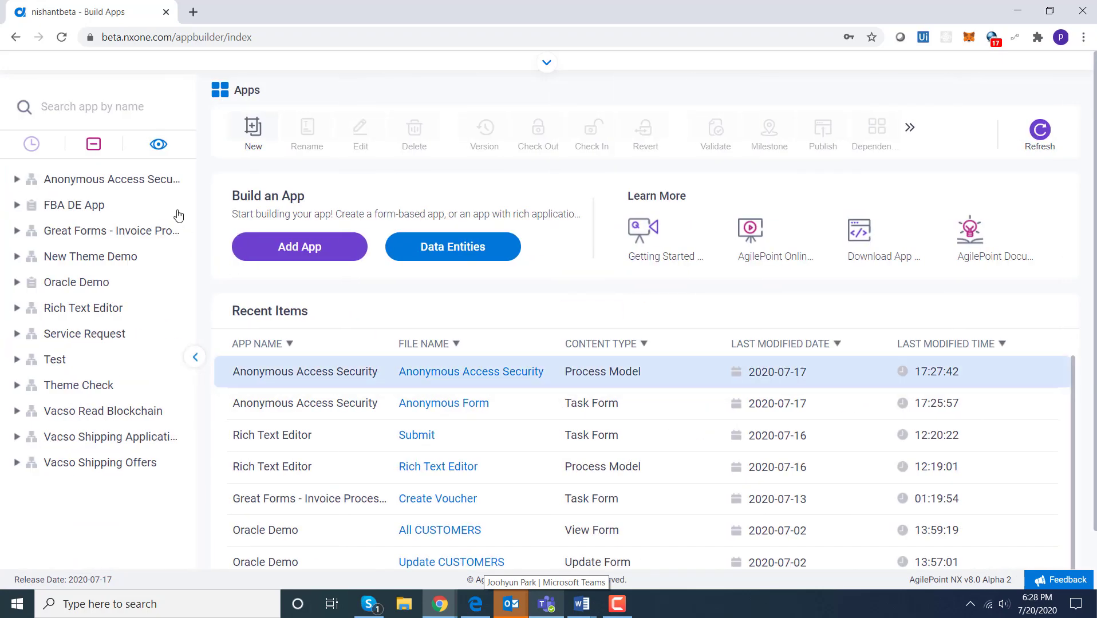
- Check in the pending changes of the Anonymous Access Security app and publish it as version 1.05
click(138, 178)
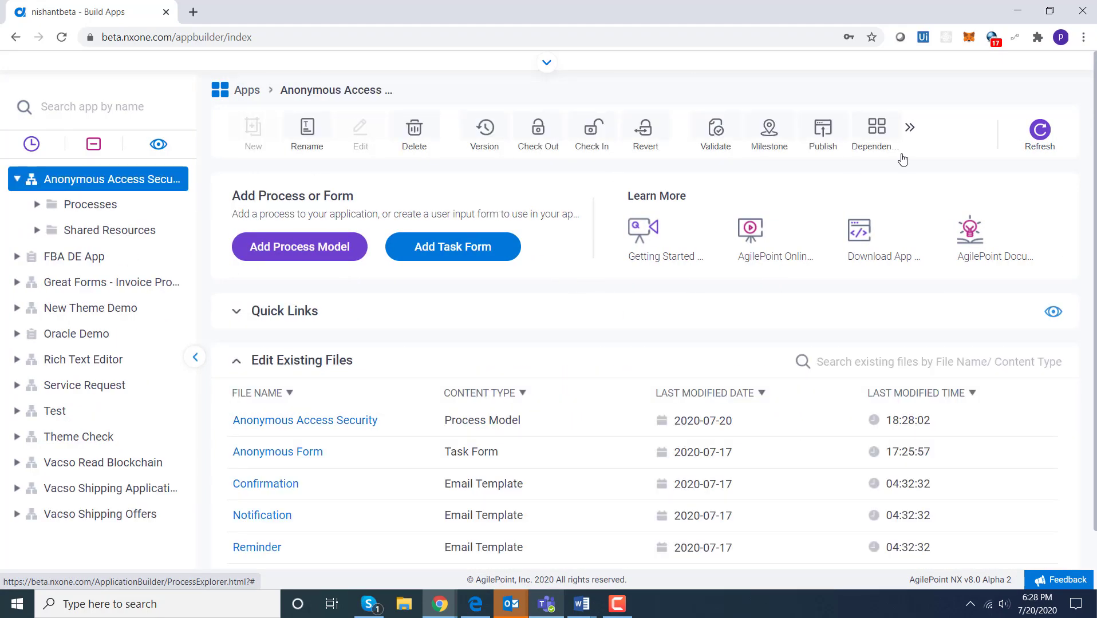
click(822, 133)
click(541, 404)
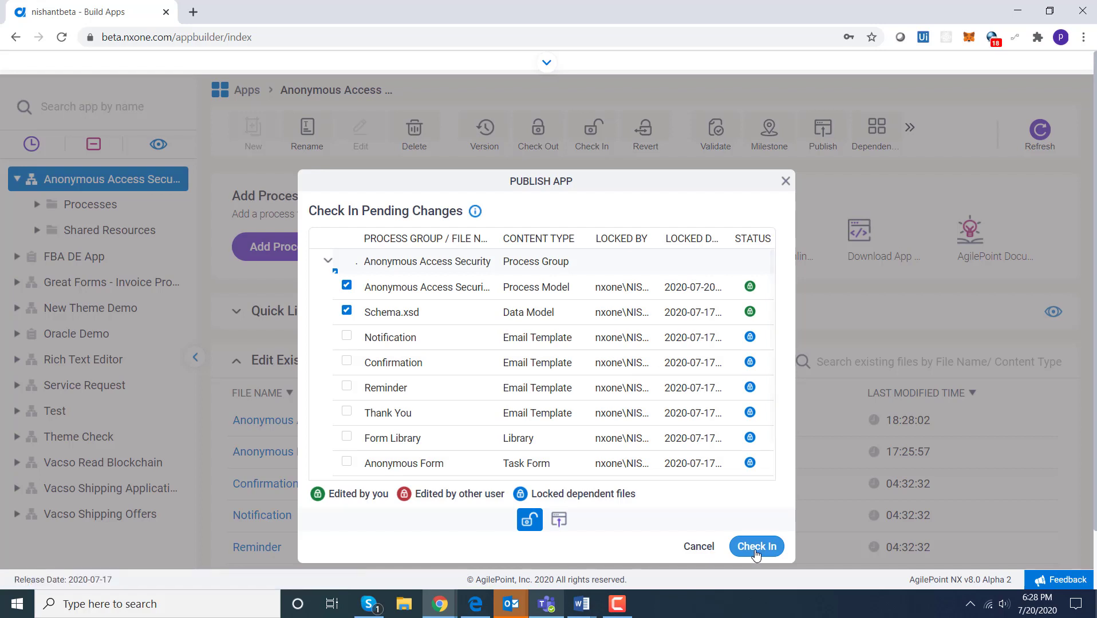
click(754, 551)
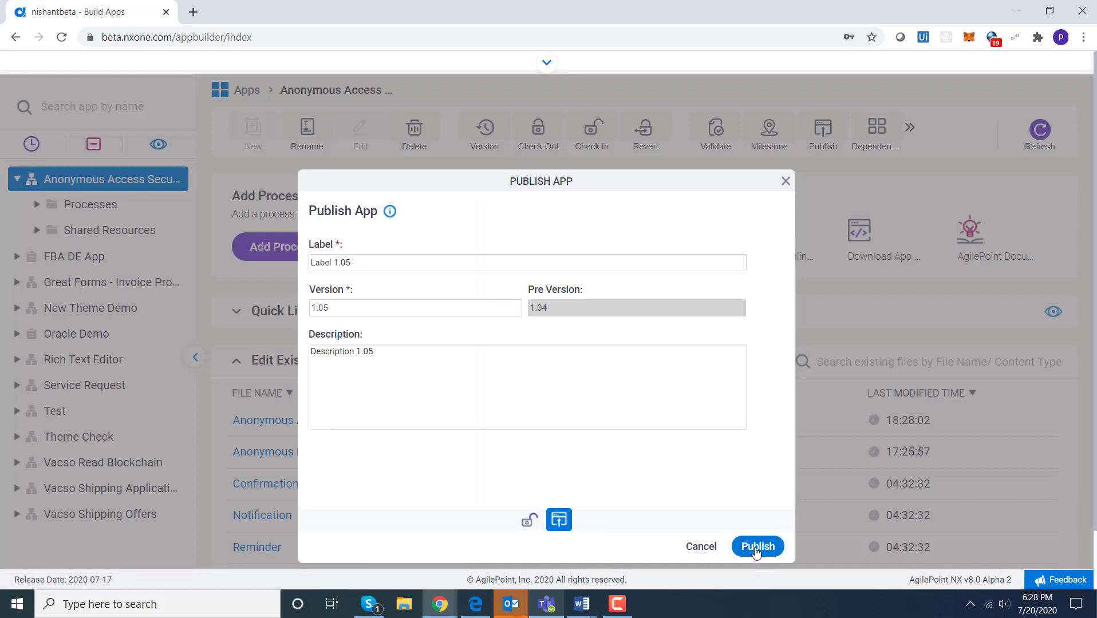
click(754, 548)
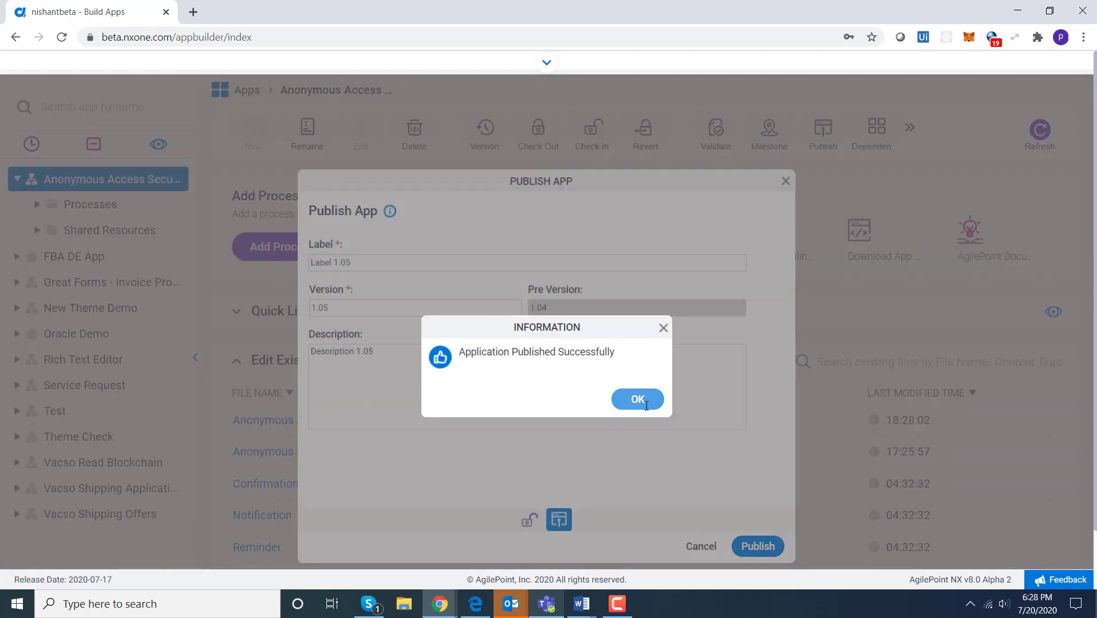
click(641, 404)
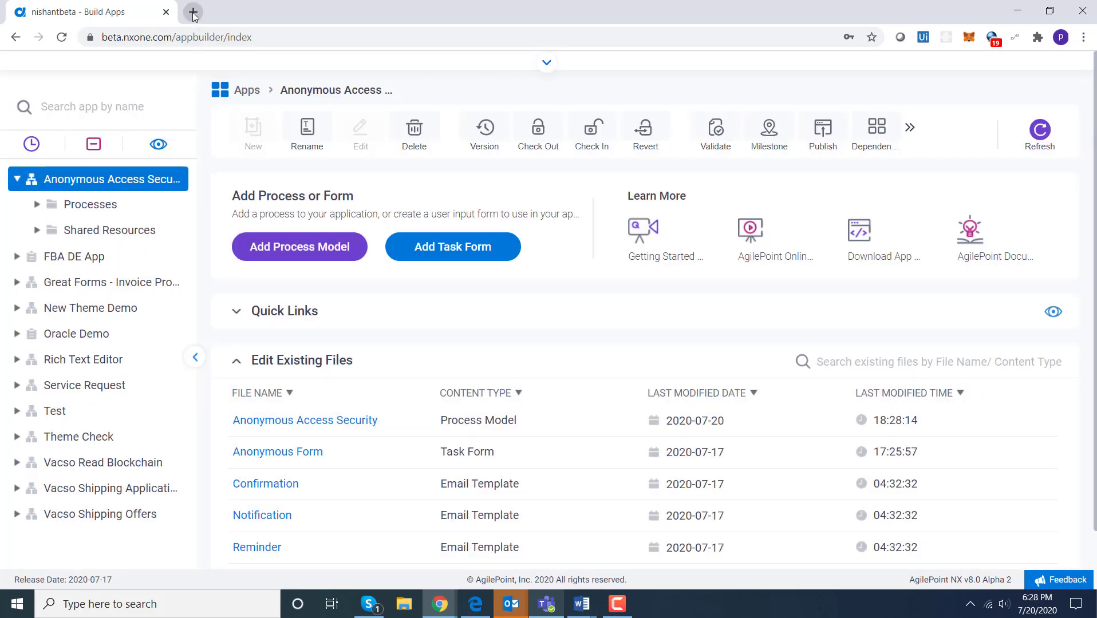
- Open the copied access token URL in a new browser tab and select the first entry in the form's User List
click(193, 12)
key(ctrl+v)
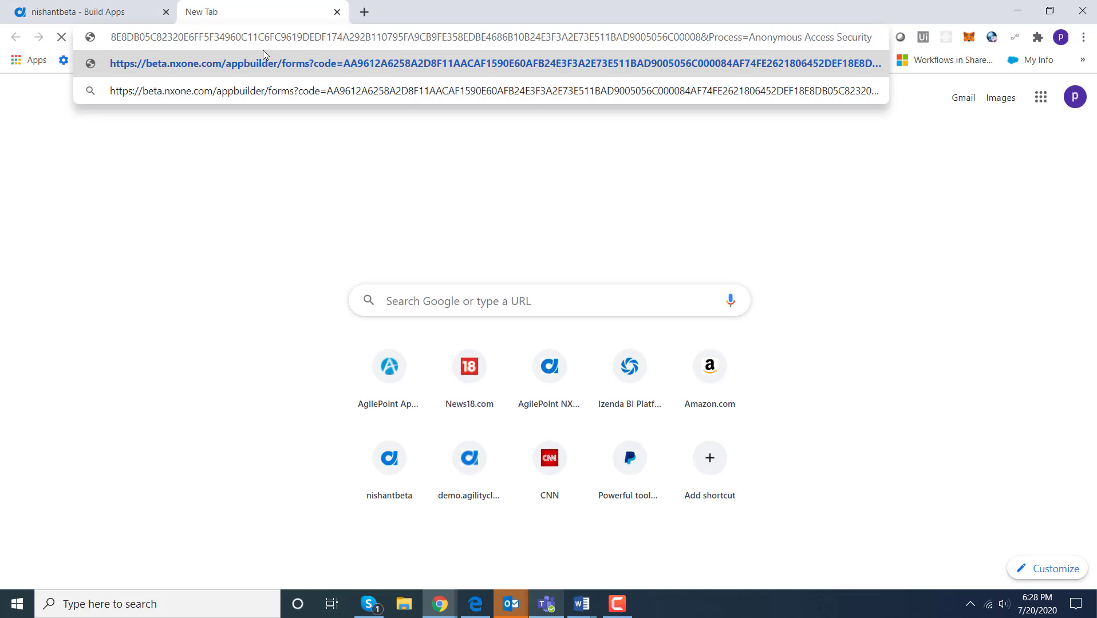
key(Return)
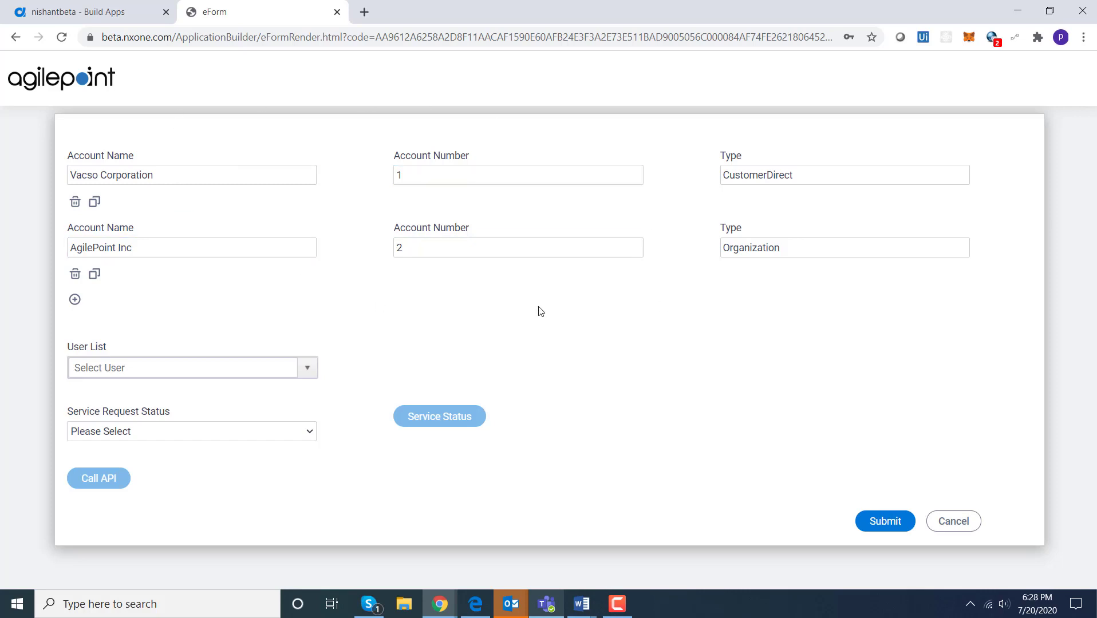
click(307, 368)
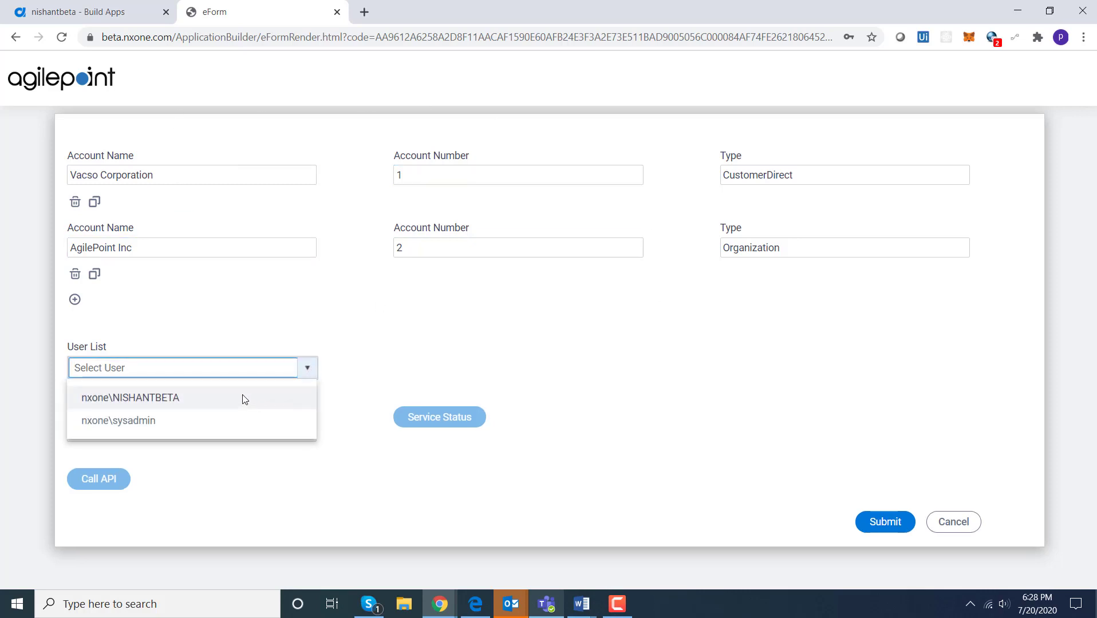
click(242, 399)
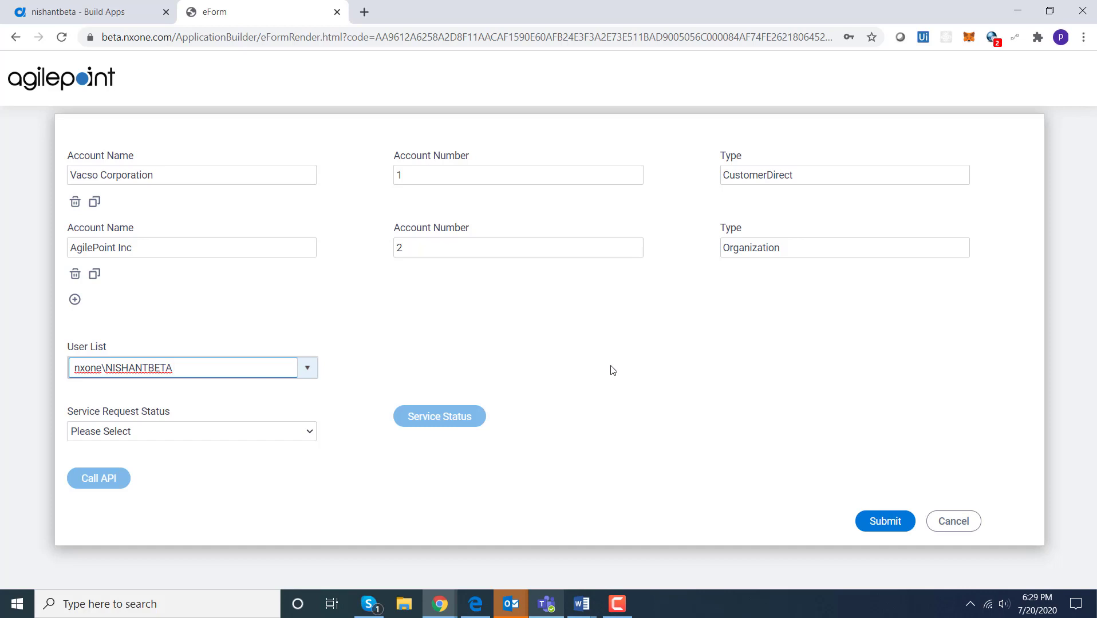
- Inspect the form in the browser's developer tools and expand row4column2 down to the Service Status button's input element
right_click(287, 438)
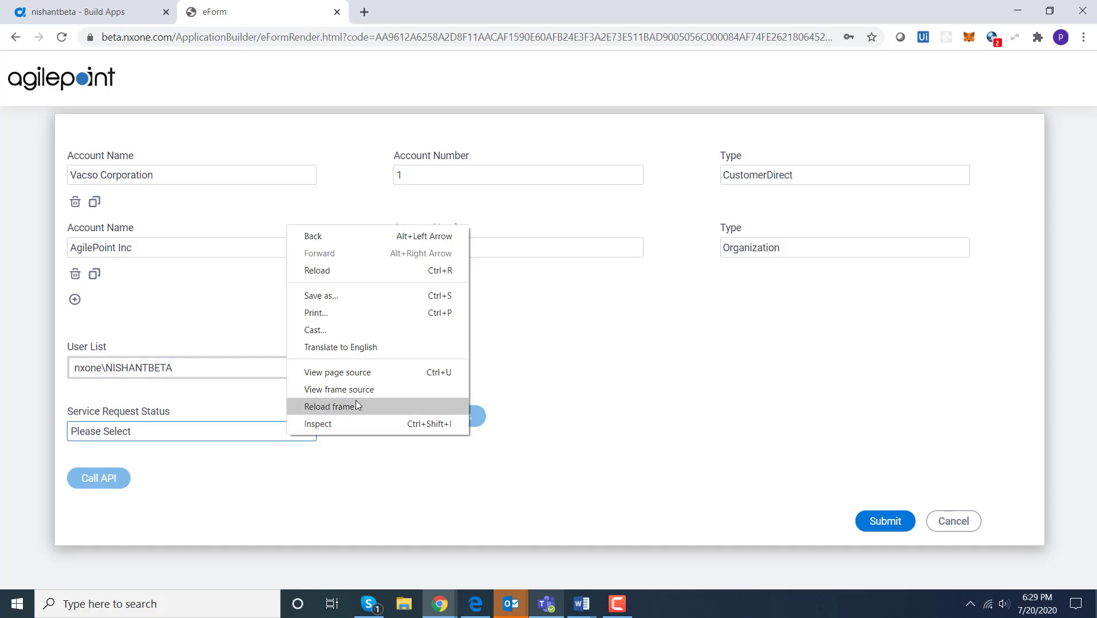
click(357, 429)
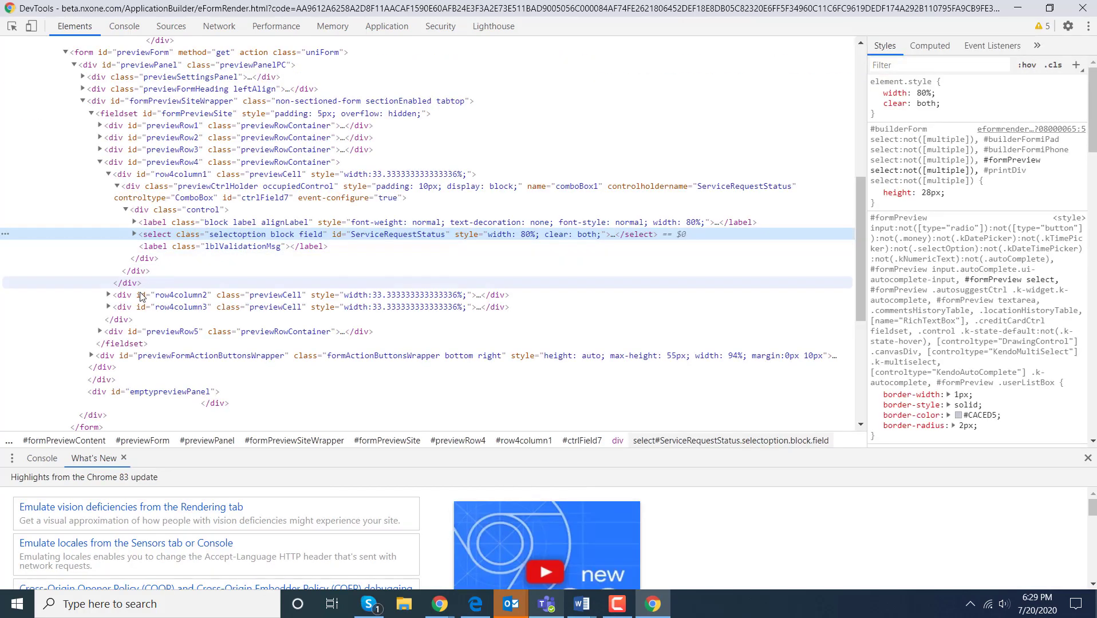
click(108, 294)
click(117, 308)
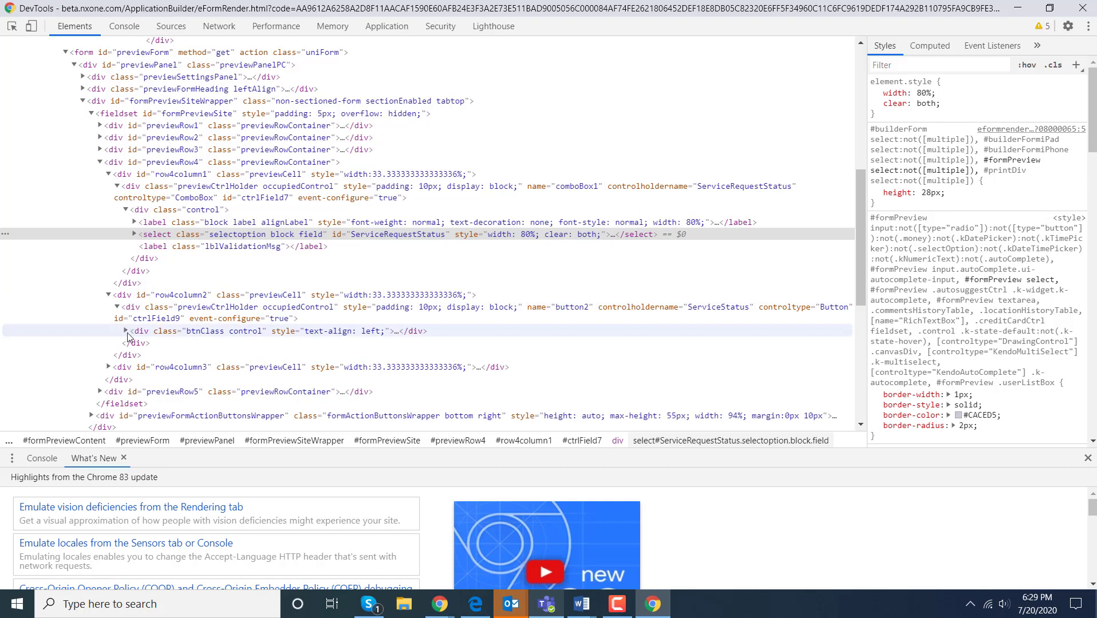
click(126, 331)
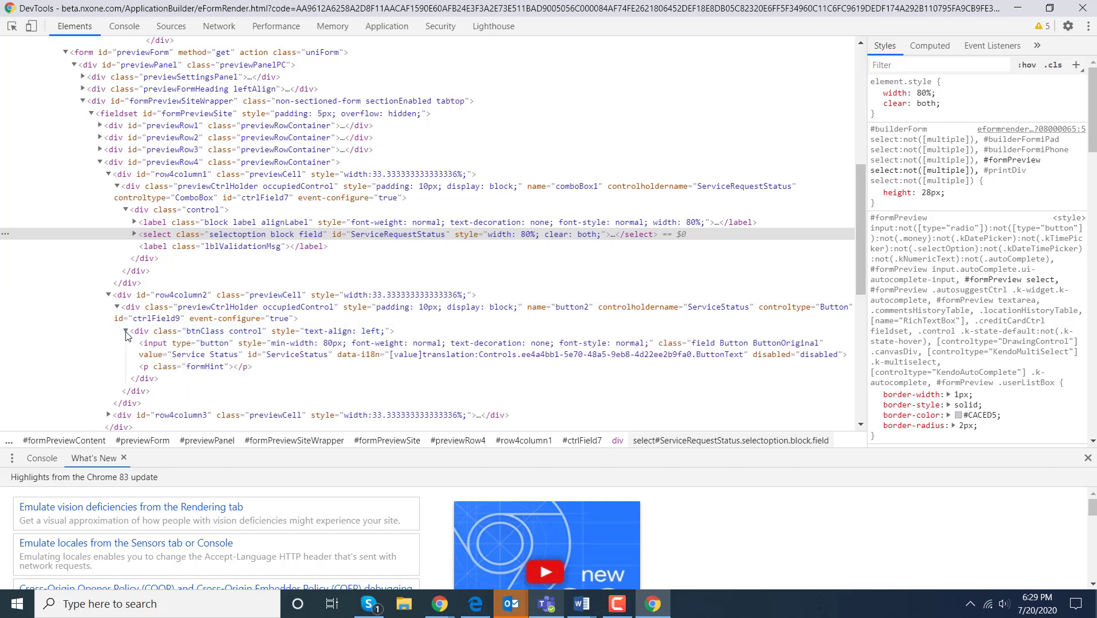
- Remove the disabled attribute from the Service Status button's markup and try the button on the form
double_click(834, 356)
click(837, 355)
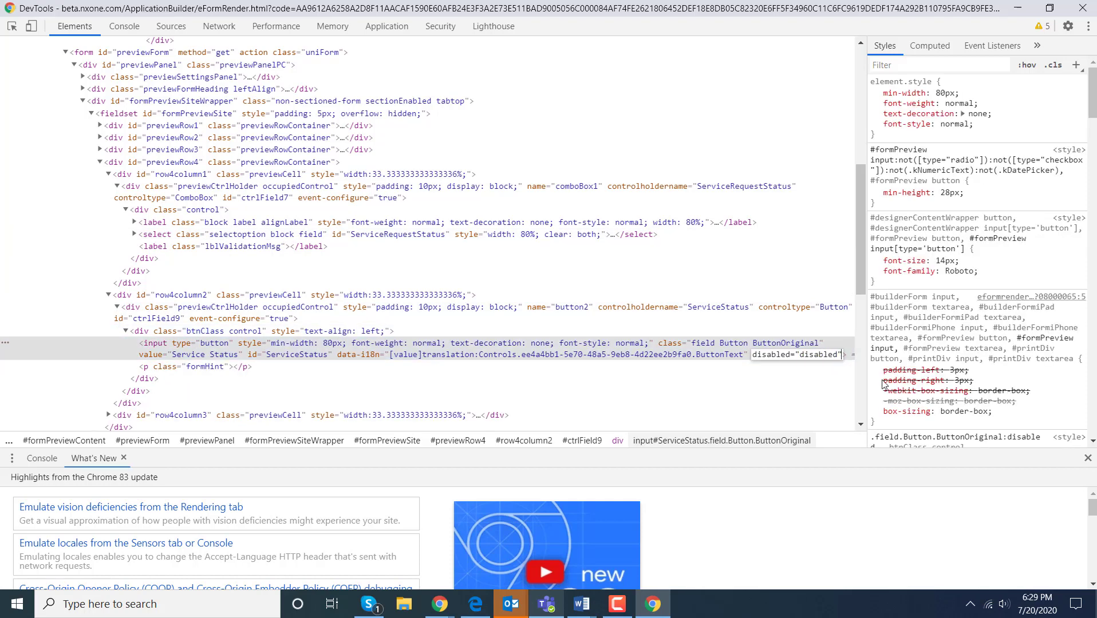
key(BackSpace)
key(BackSpace)
key(BackSpace)
key(BackSpace)
key(BackSpace)
key(BackSpace)
key(BackSpace)
key(BackSpace)
key(BackSpace)
key(BackSpace)
key(BackSpace)
key(BackSpace)
key(BackSpace)
key(BackSpace)
key(BackSpace)
key(BackSpace)
key(BackSpace)
key(BackSpace)
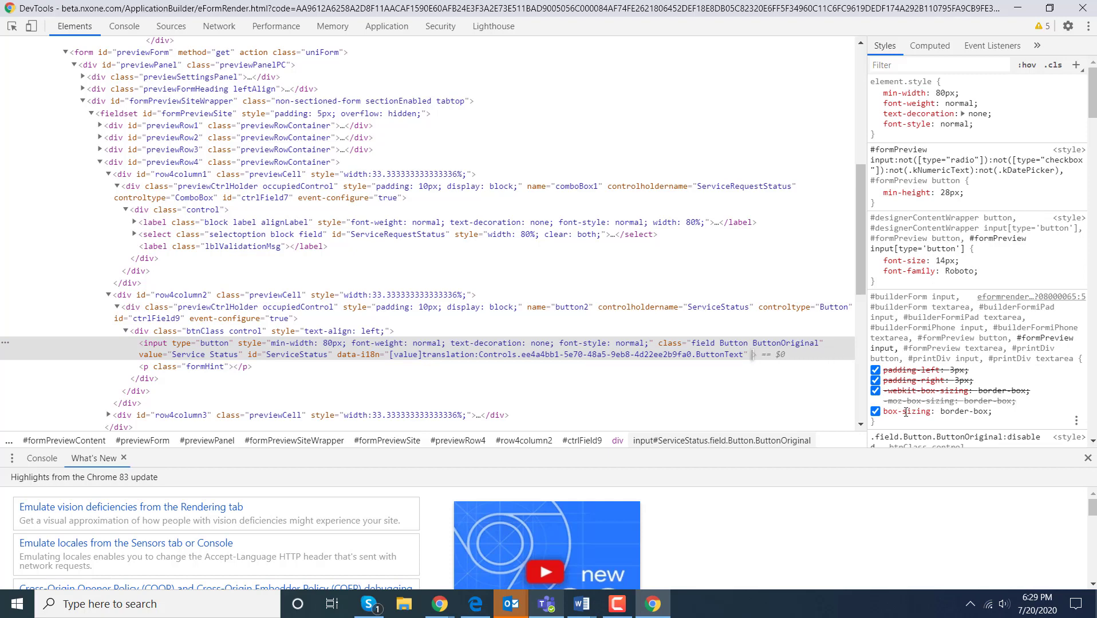
key(Return)
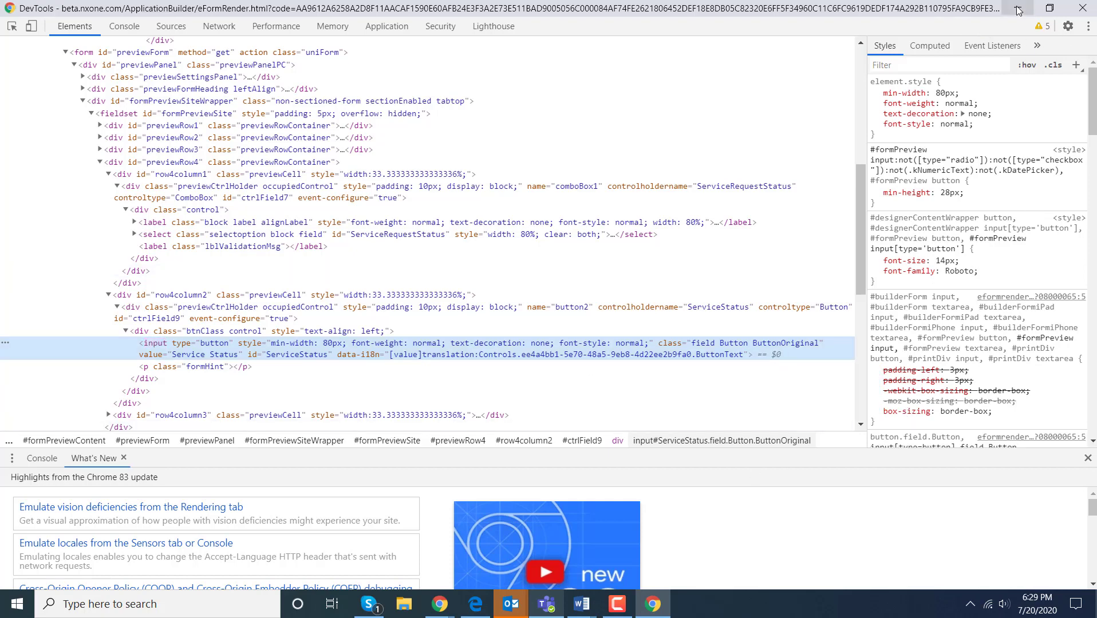
click(1017, 8)
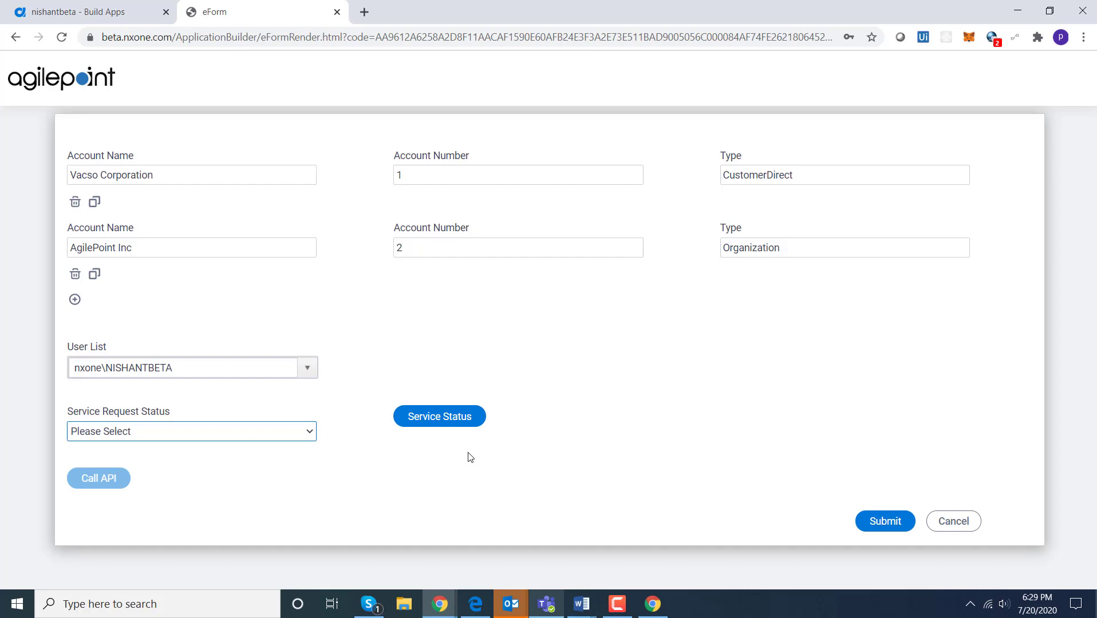
click(440, 423)
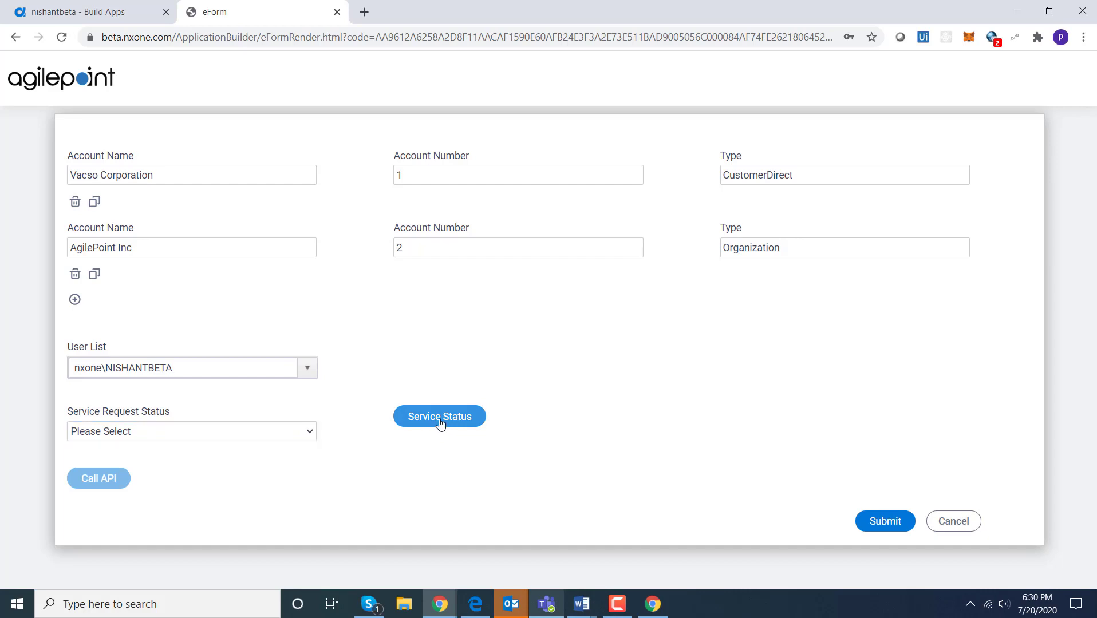